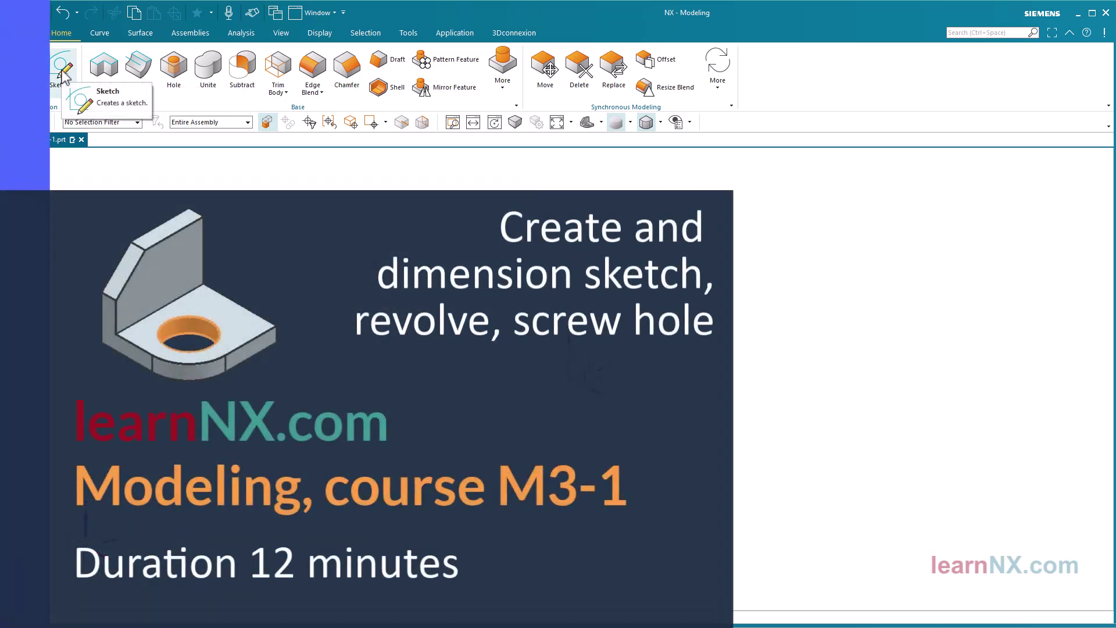
Preview the finished part: a Front-plane sketch with Ø30 and 12 dimensions, plus the counterbored hole.
click(63, 73)
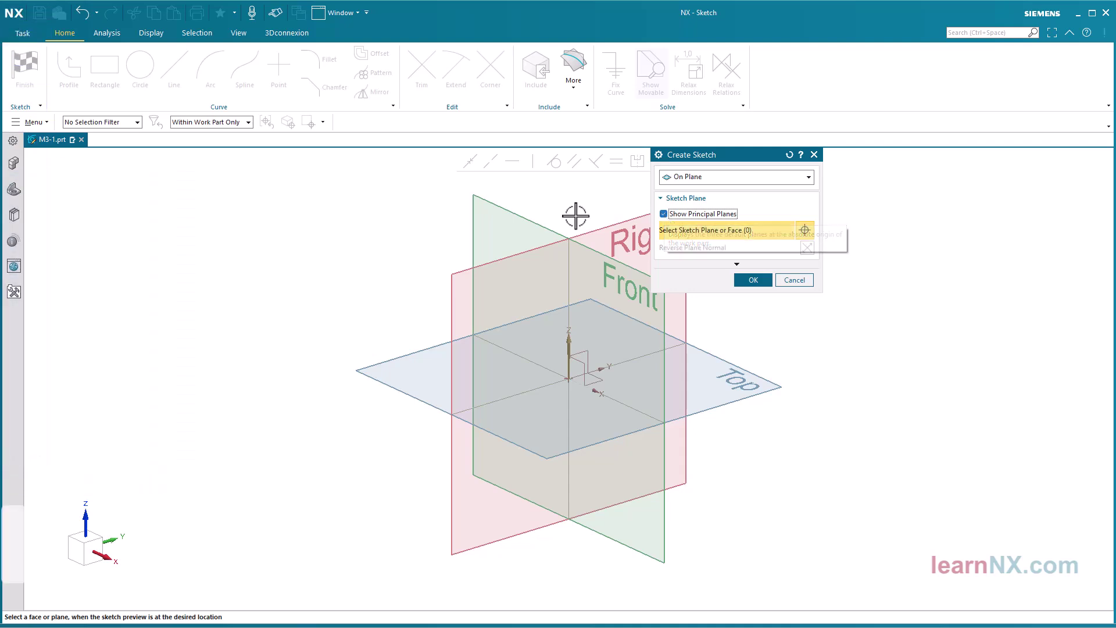
click(530, 214)
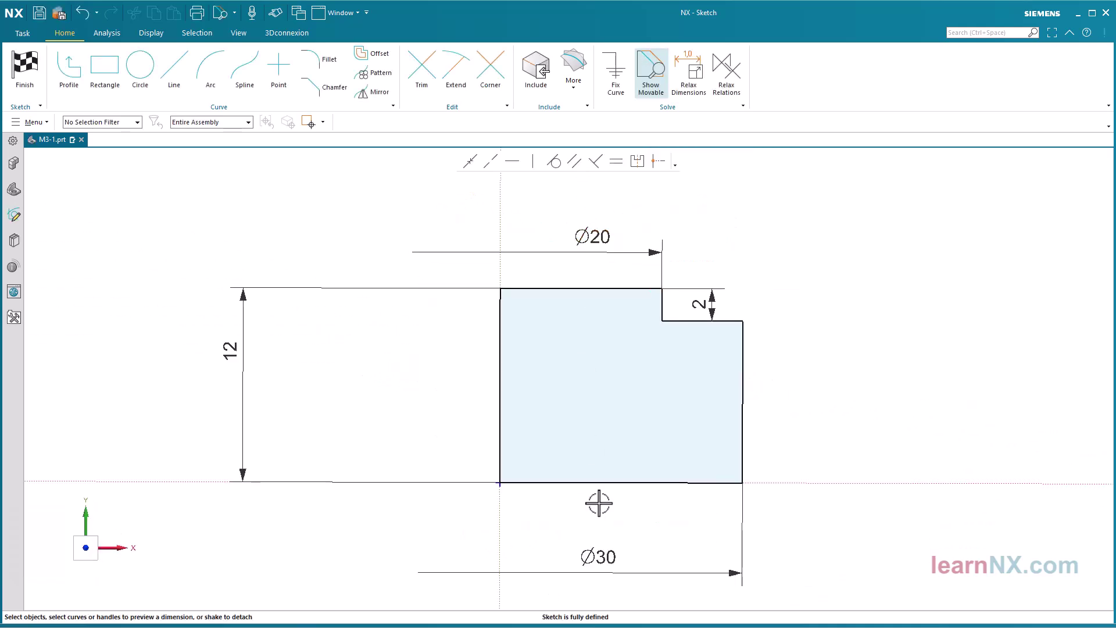
drag(605, 532, 594, 519)
drag(227, 347, 425, 379)
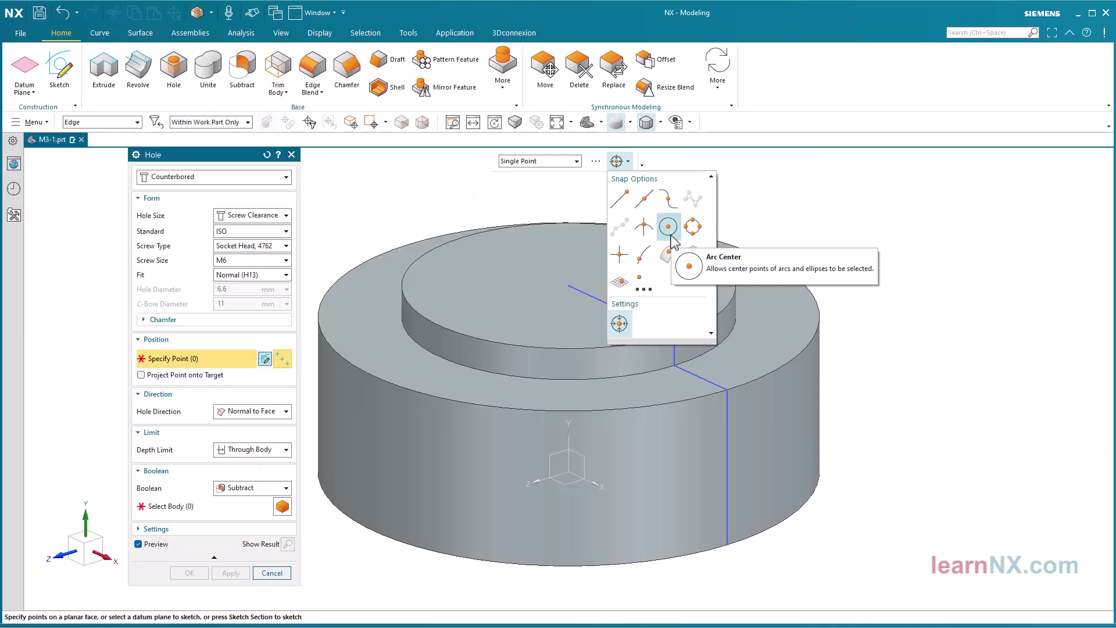
click(465, 328)
middle_click(374, 202)
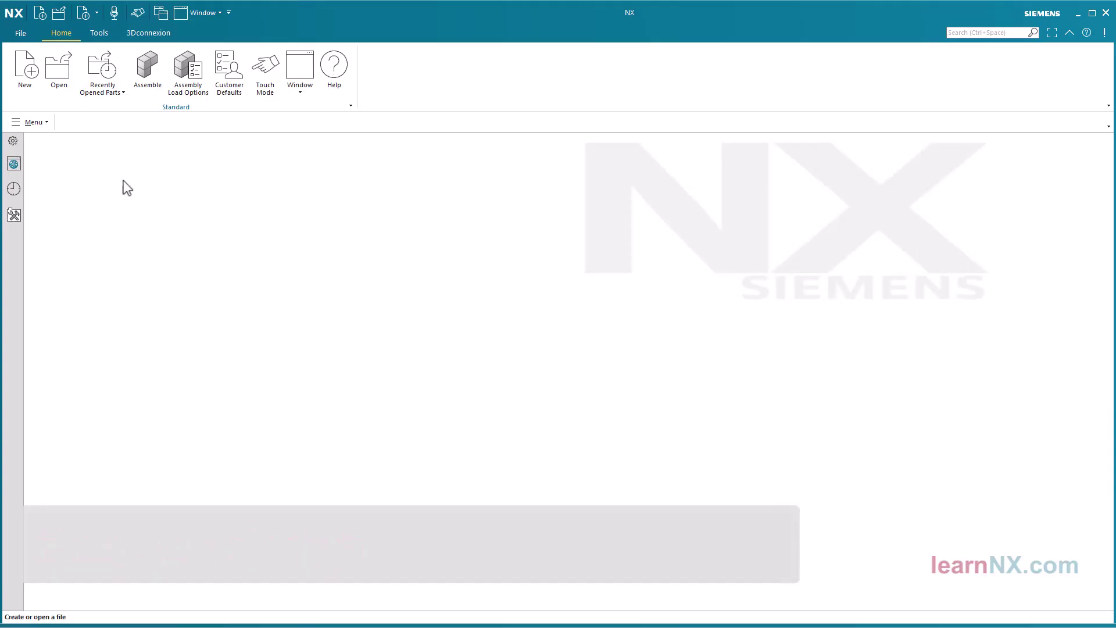
Create a new millimetre Model-template part named M3-1.prt.
click(28, 77)
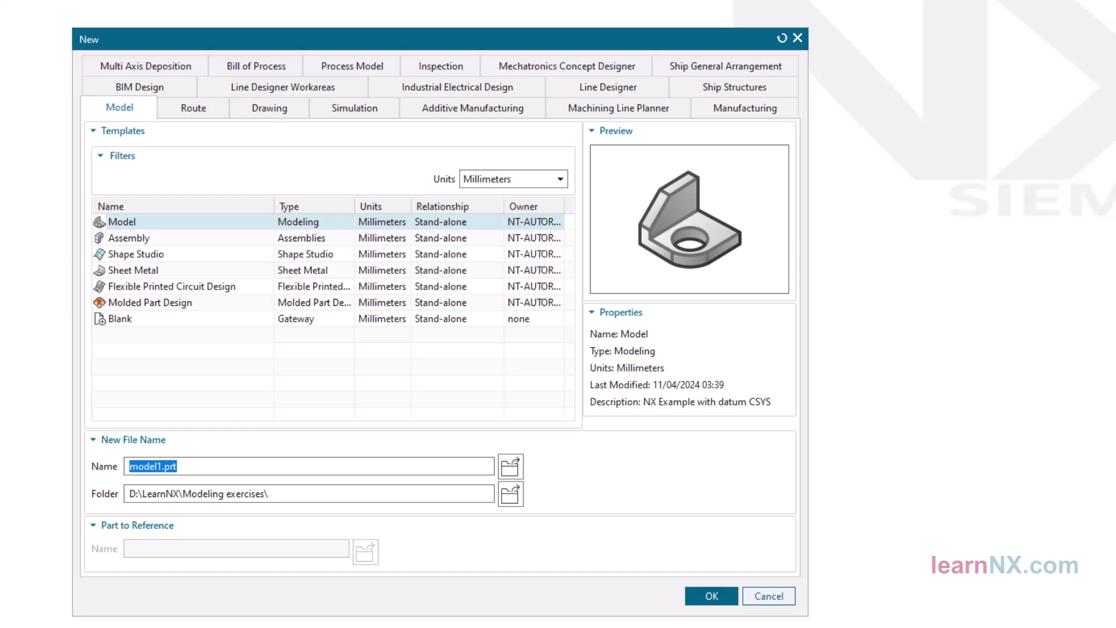
text(M)
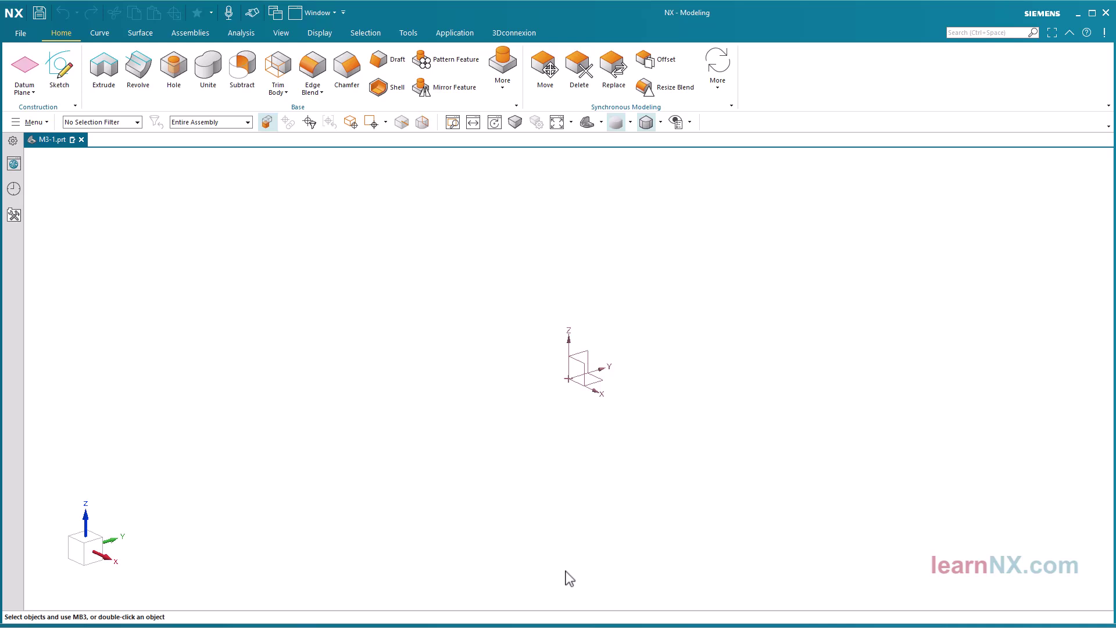
Start a new sketch on the default XY datum plane.
click(61, 73)
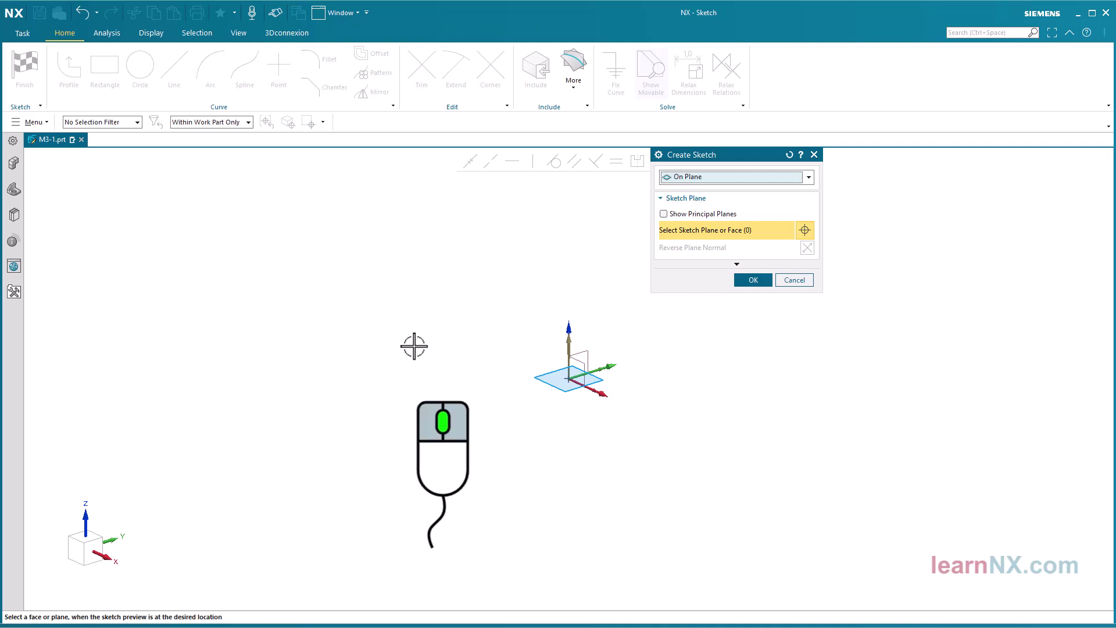
middle_click(414, 347)
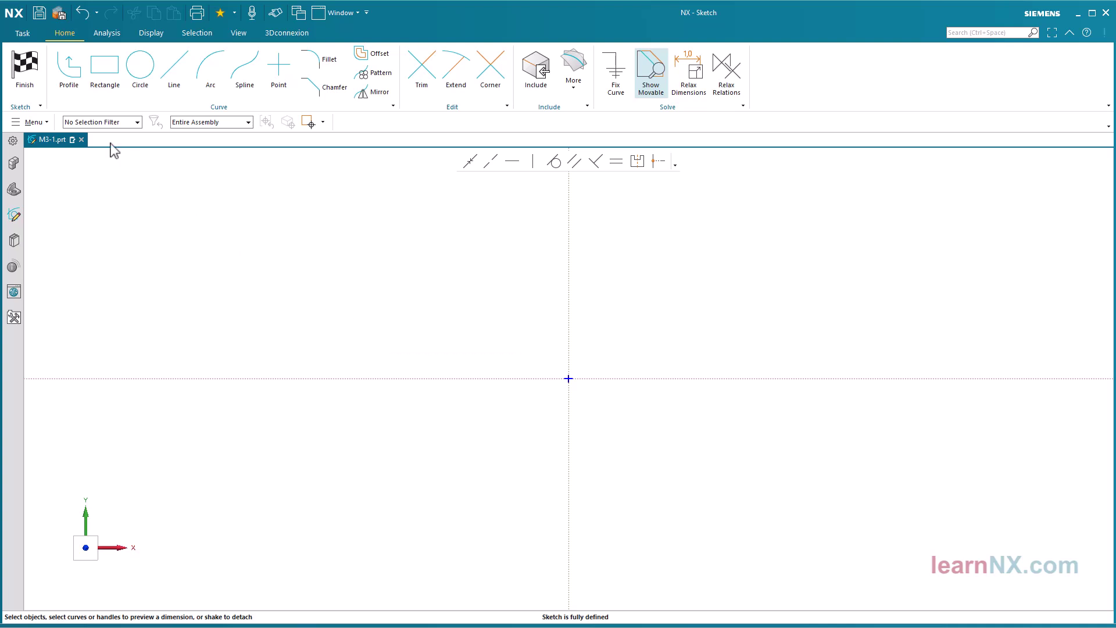
Finish the current sketch, then create and finish an empty sketch on the Front datum plane.
click(26, 69)
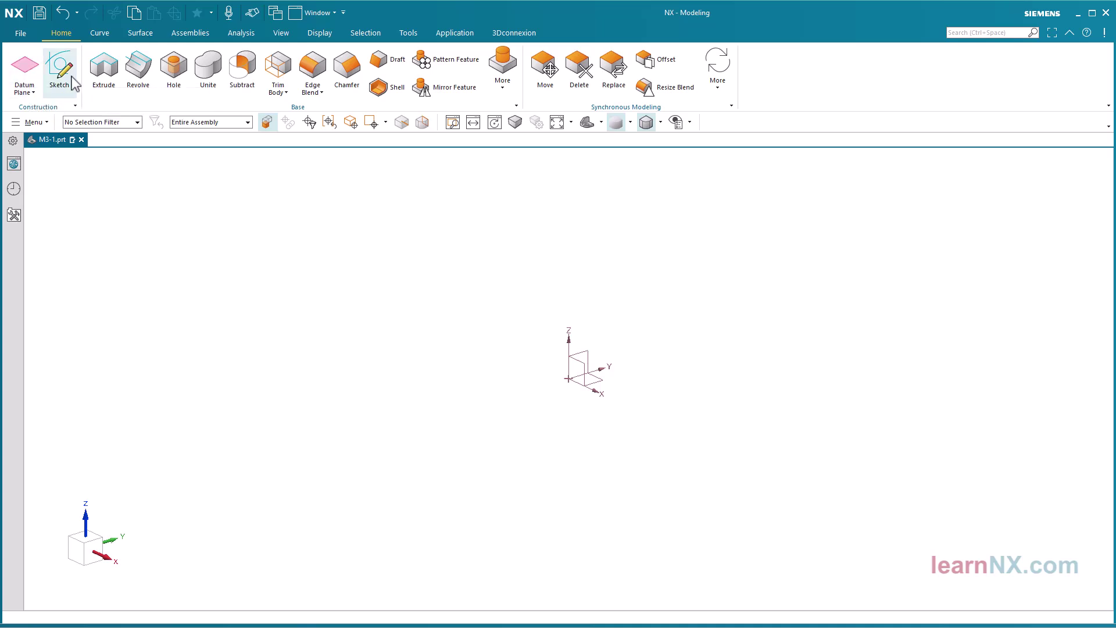
click(61, 70)
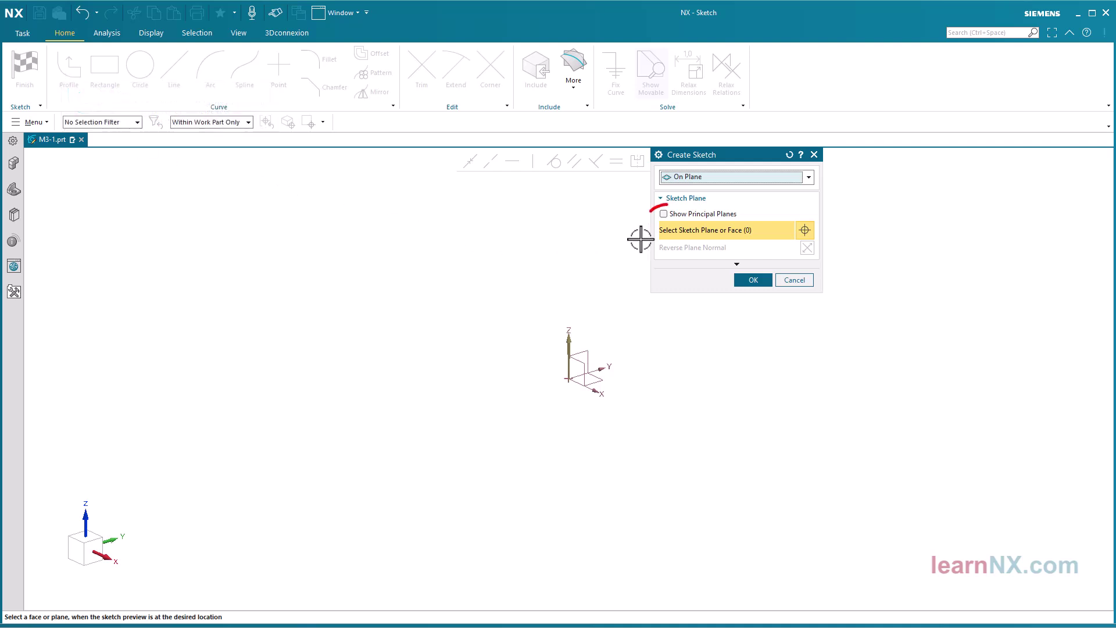
click(664, 214)
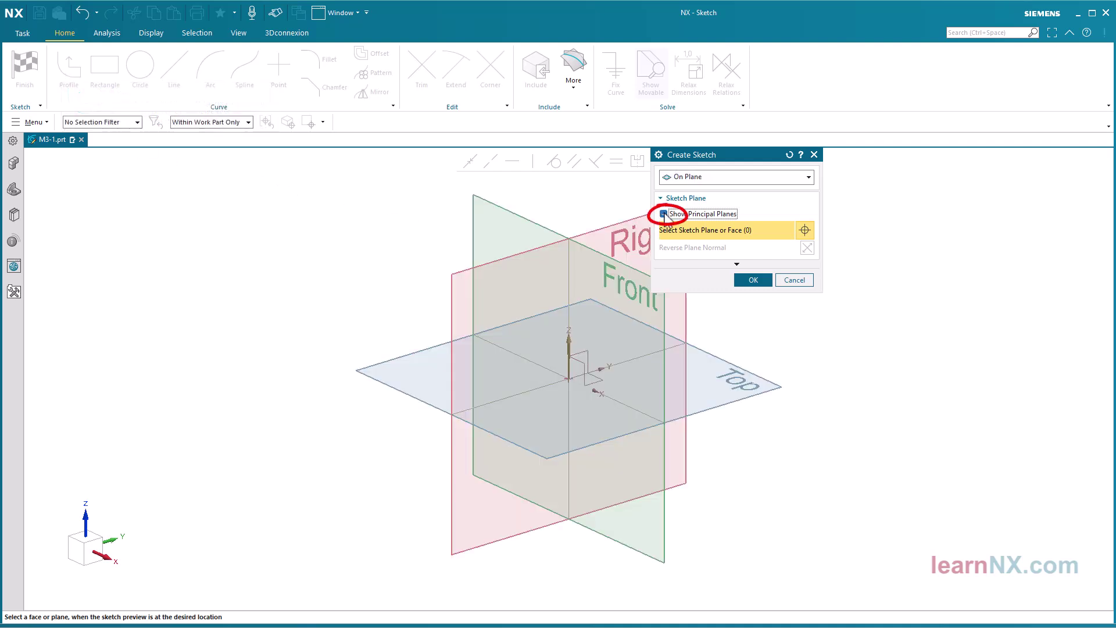
click(531, 218)
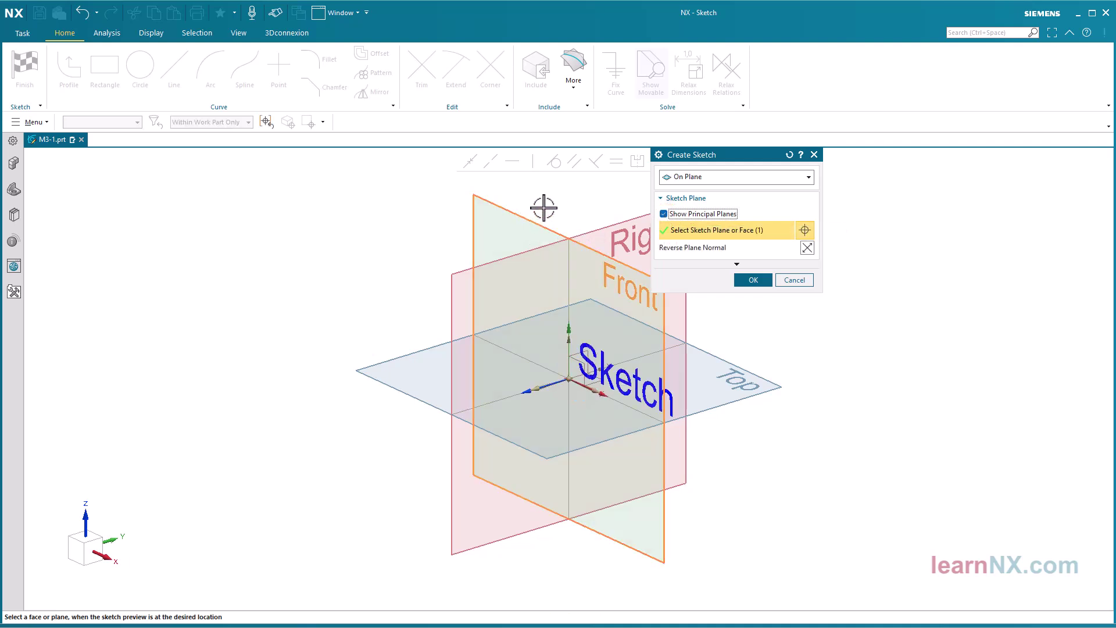
click(753, 281)
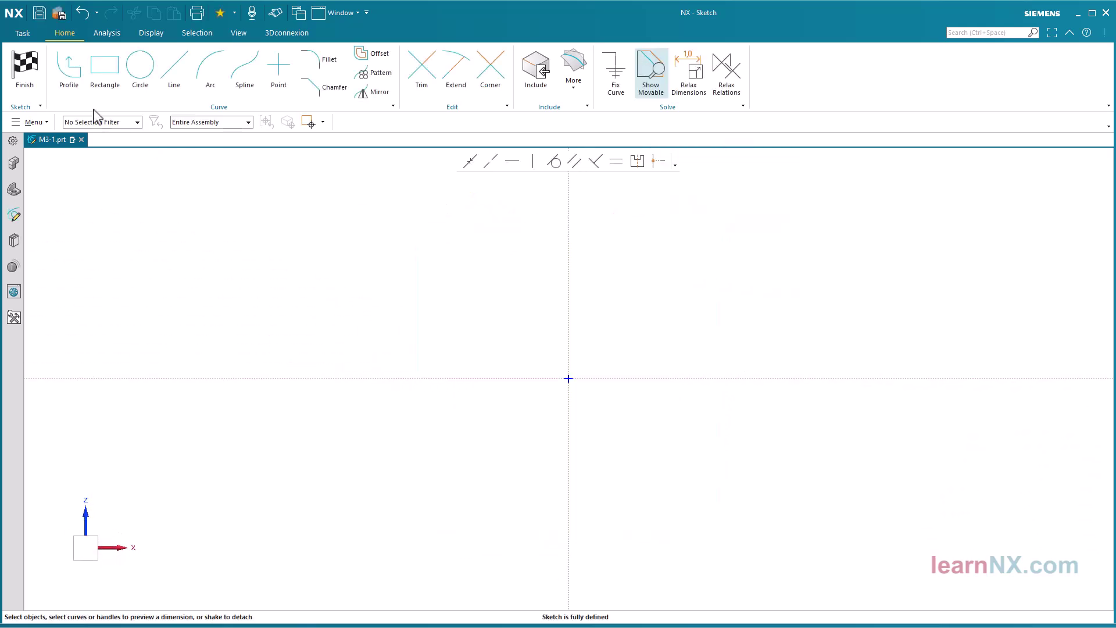
click(25, 67)
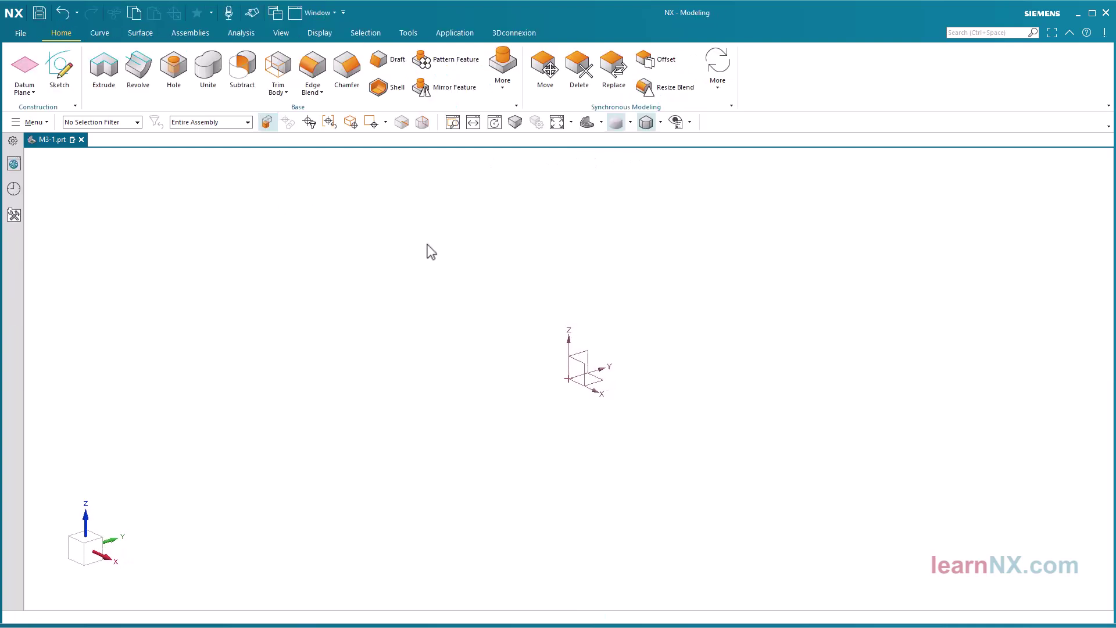
click(65, 75)
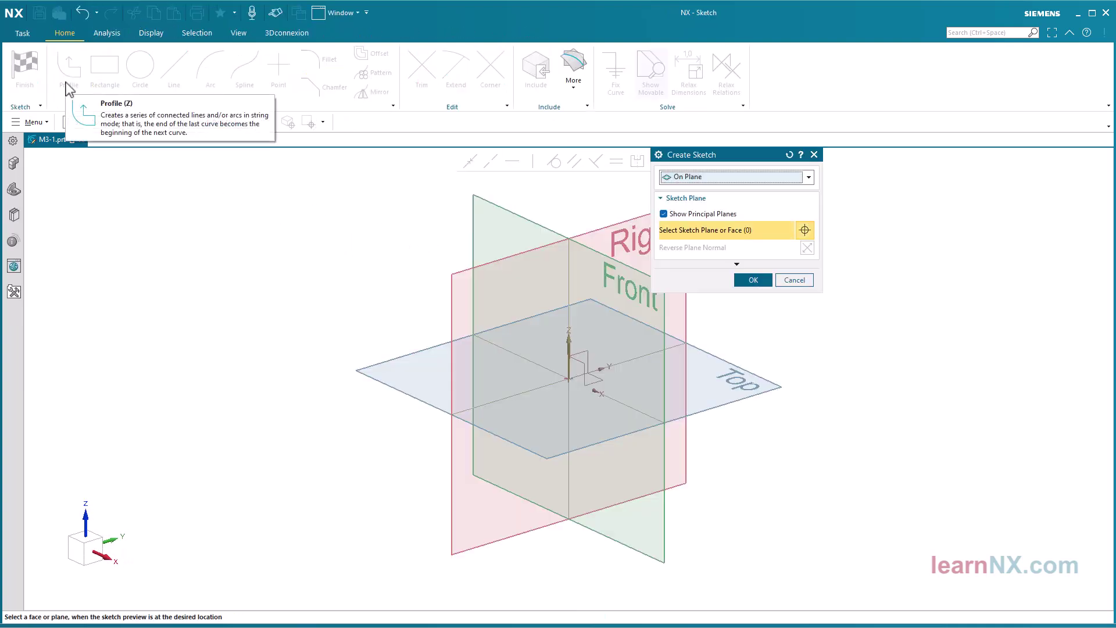
click(663, 214)
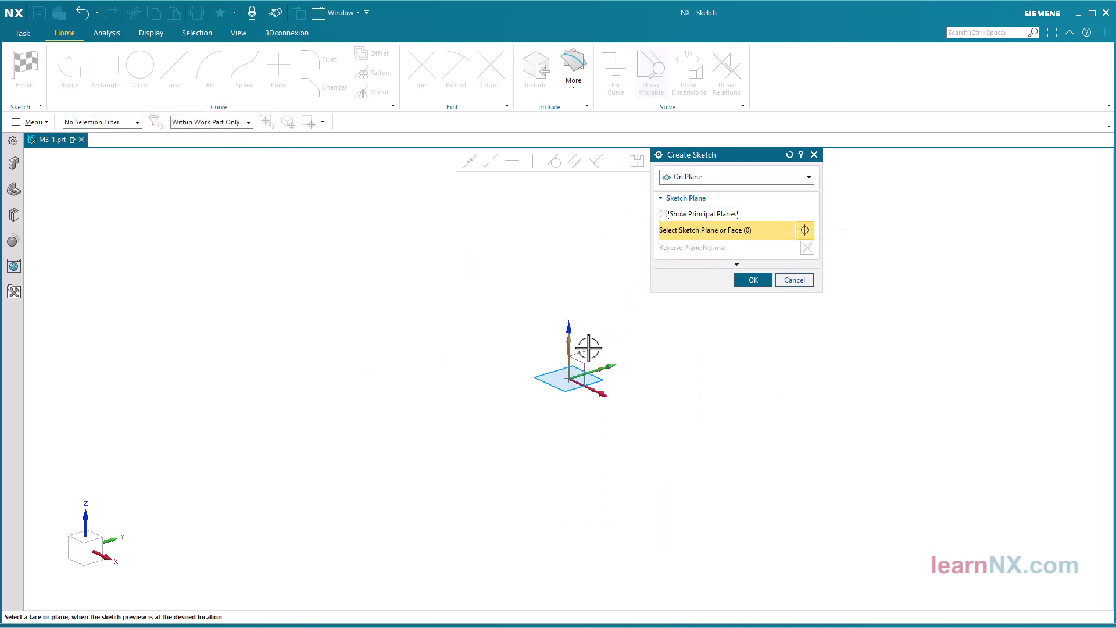
click(588, 381)
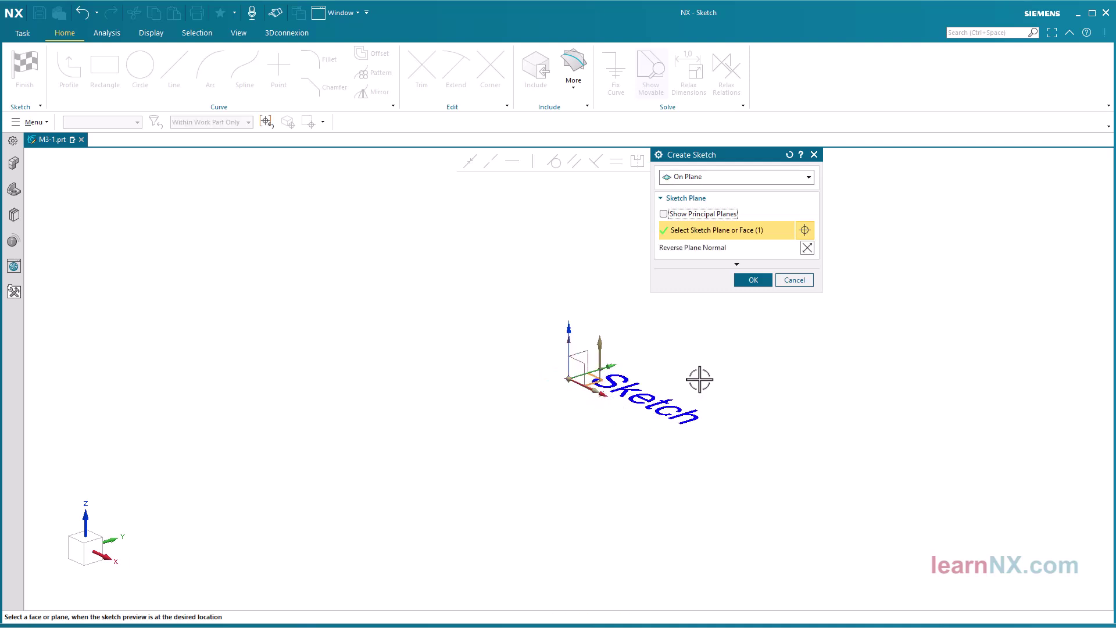
click(750, 285)
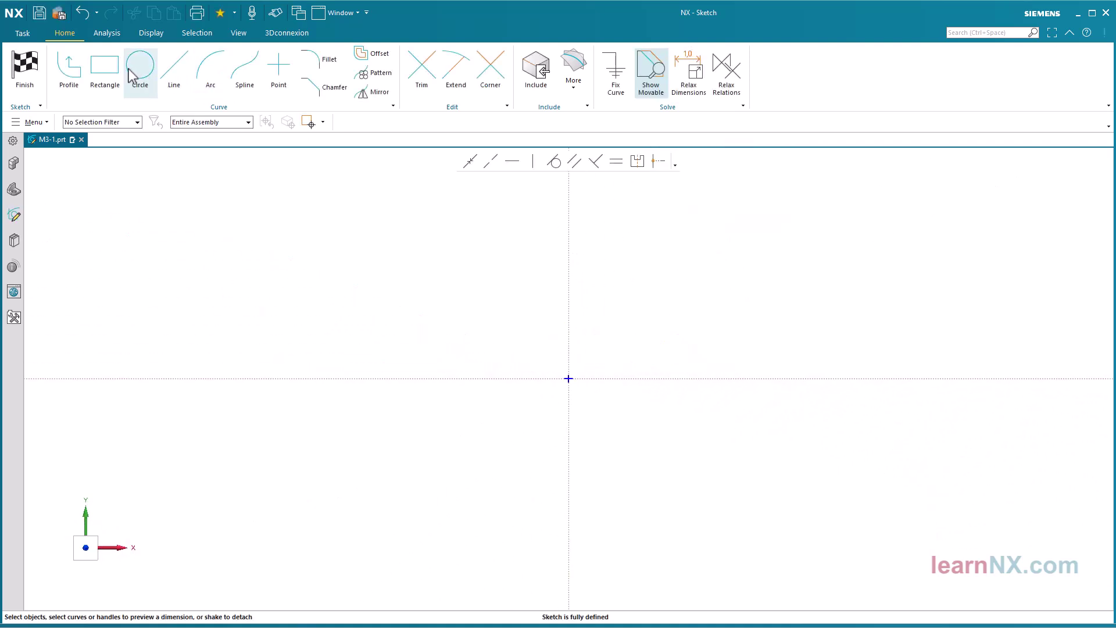
click(104, 67)
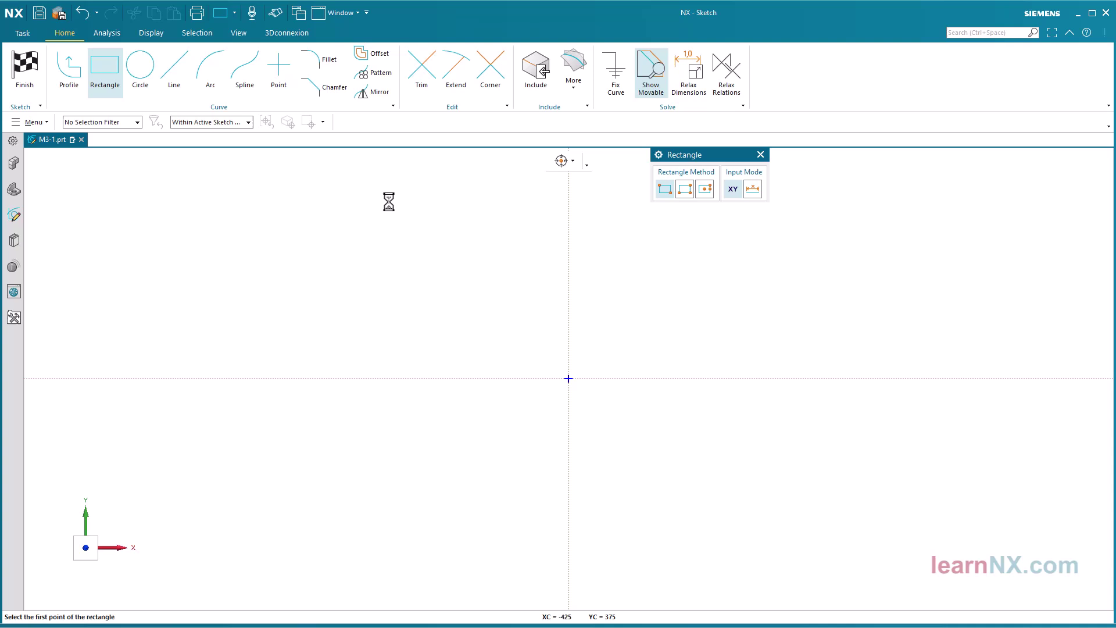
click(602, 358)
click(800, 271)
key(Escape)
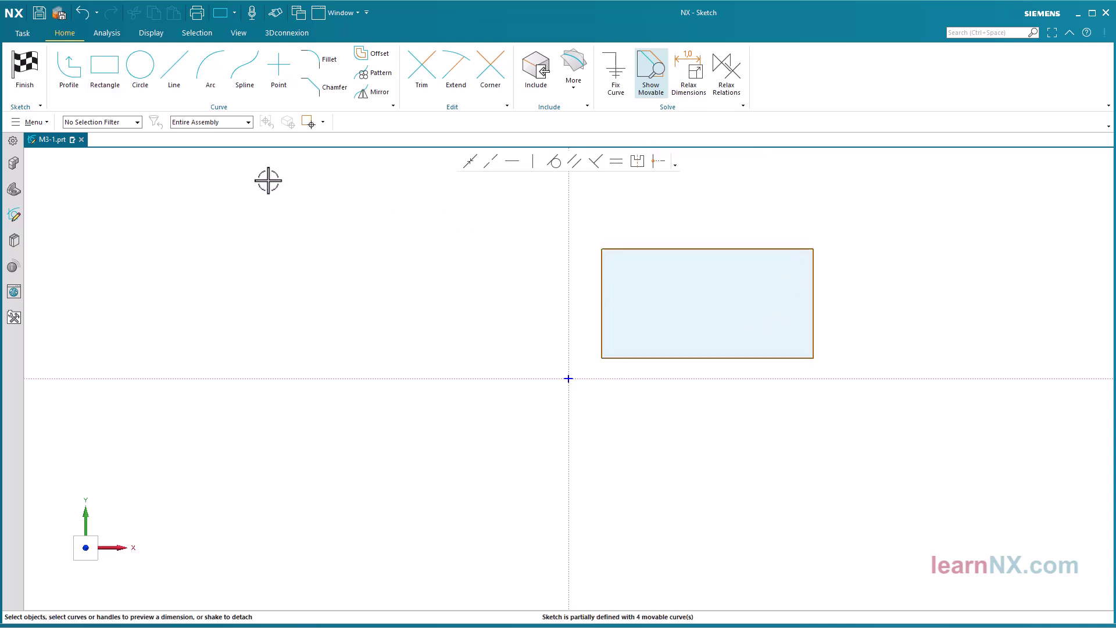
scroll(244, 169, down, 1)
click(37, 79)
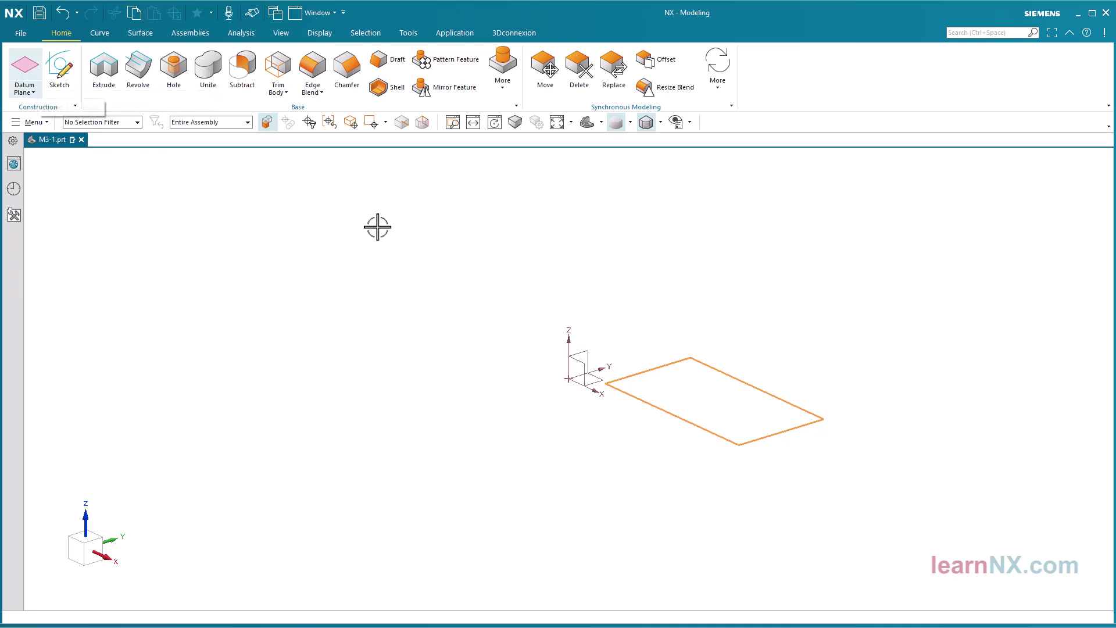
double_click(569, 362)
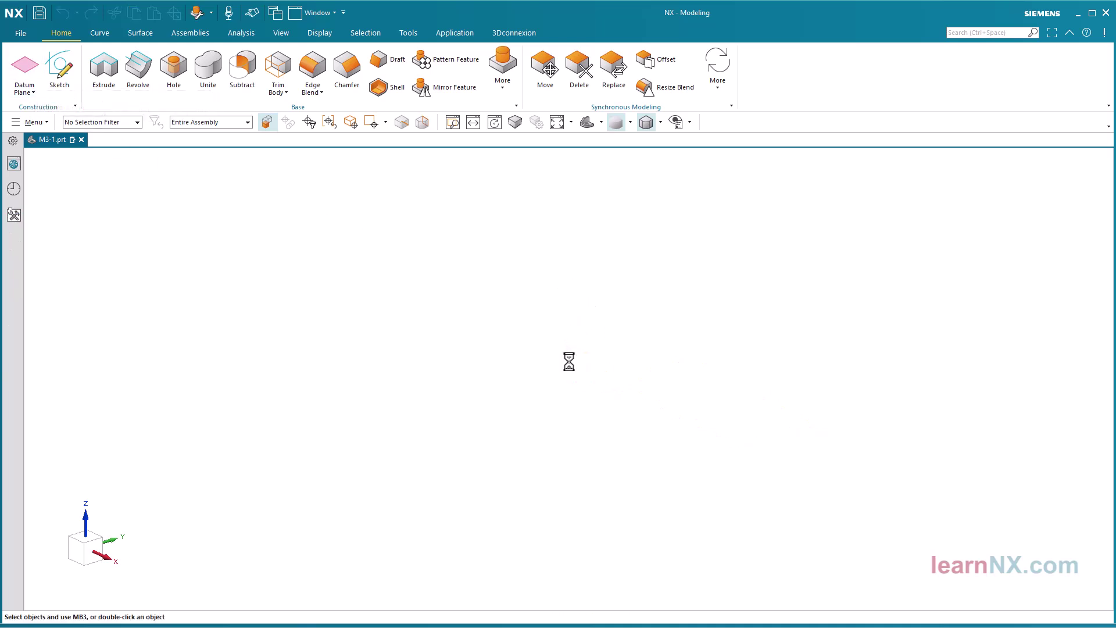
drag(572, 328, 568, 251)
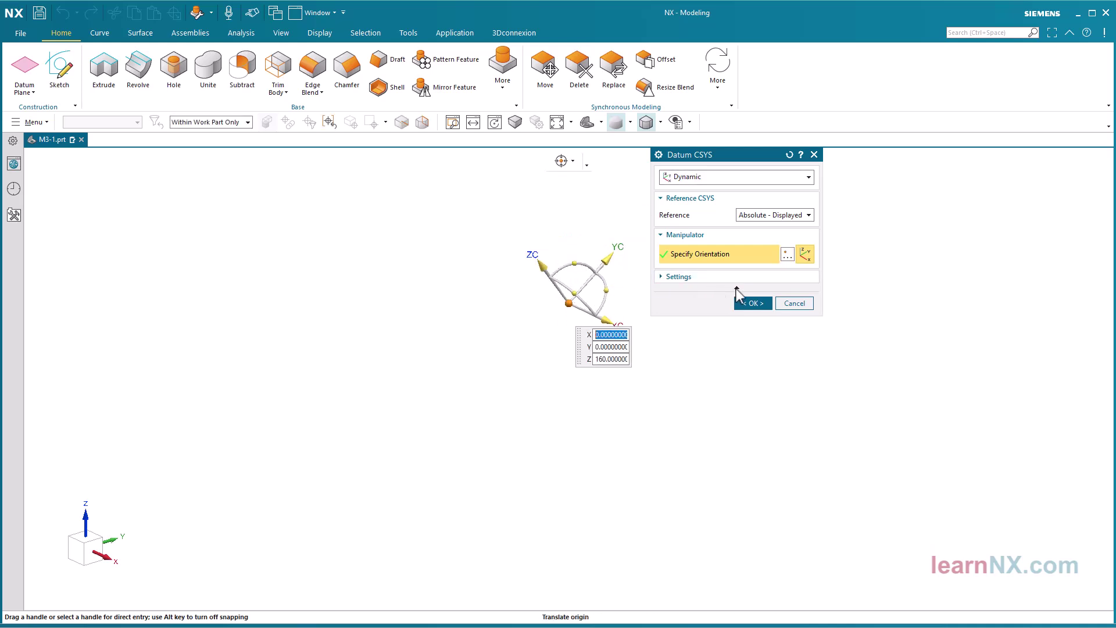
click(752, 303)
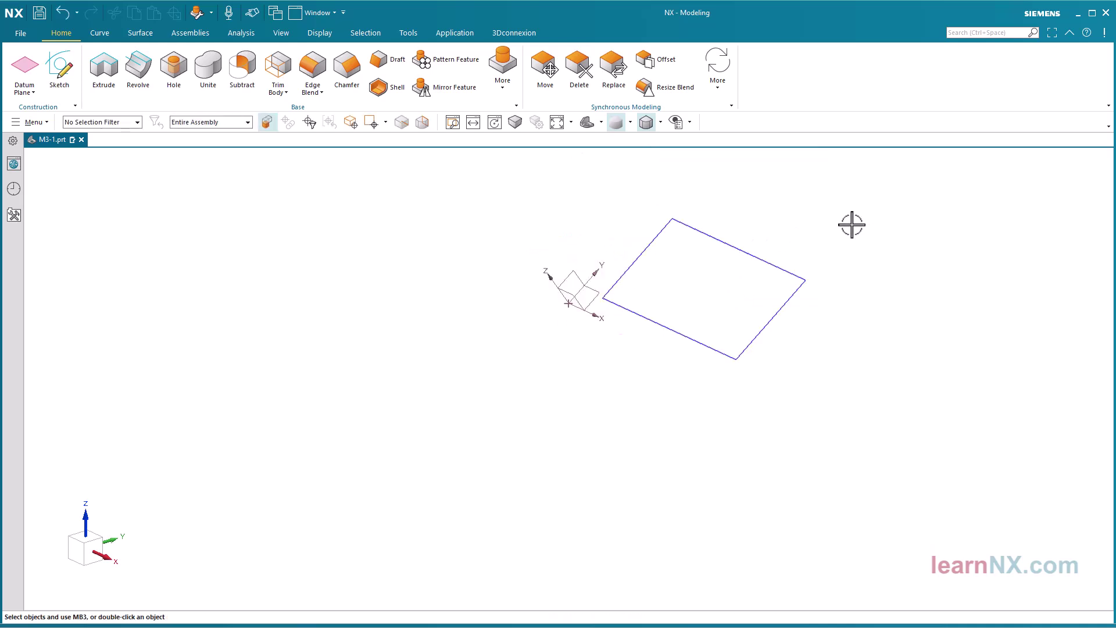
click(62, 13)
Undo the rectangle sketch and start a new sketch on the default plane.
click(62, 13)
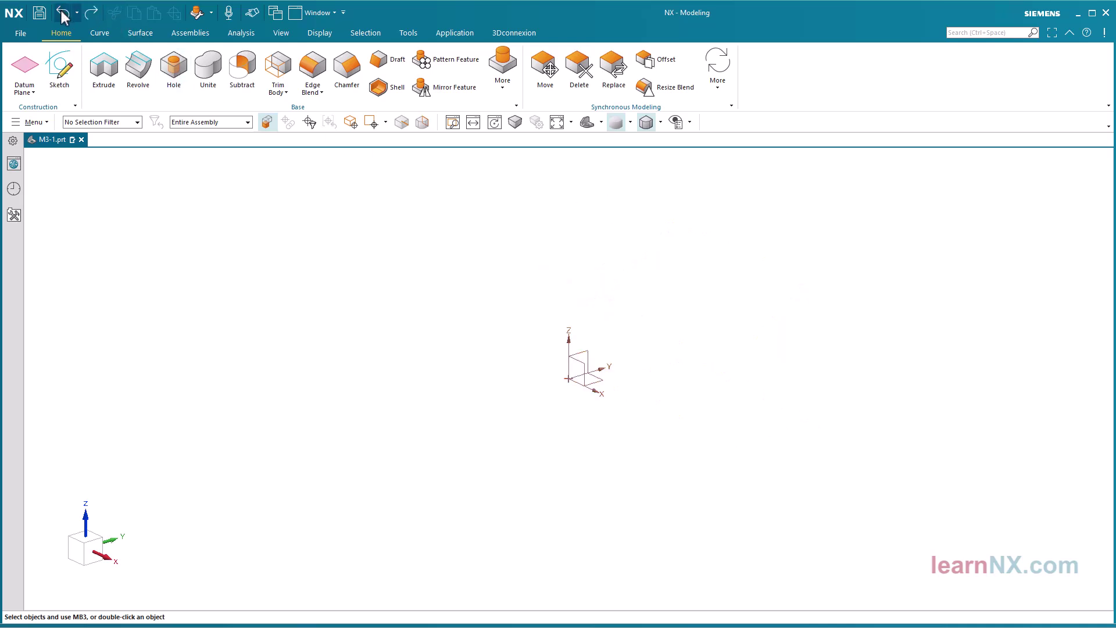
click(60, 73)
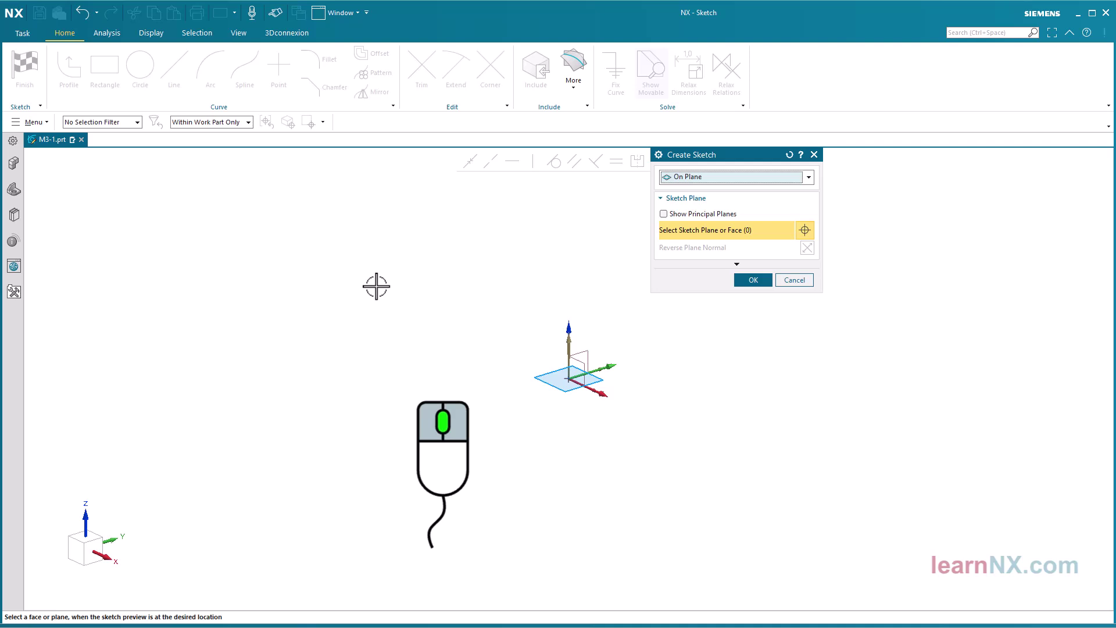
middle_click(376, 286)
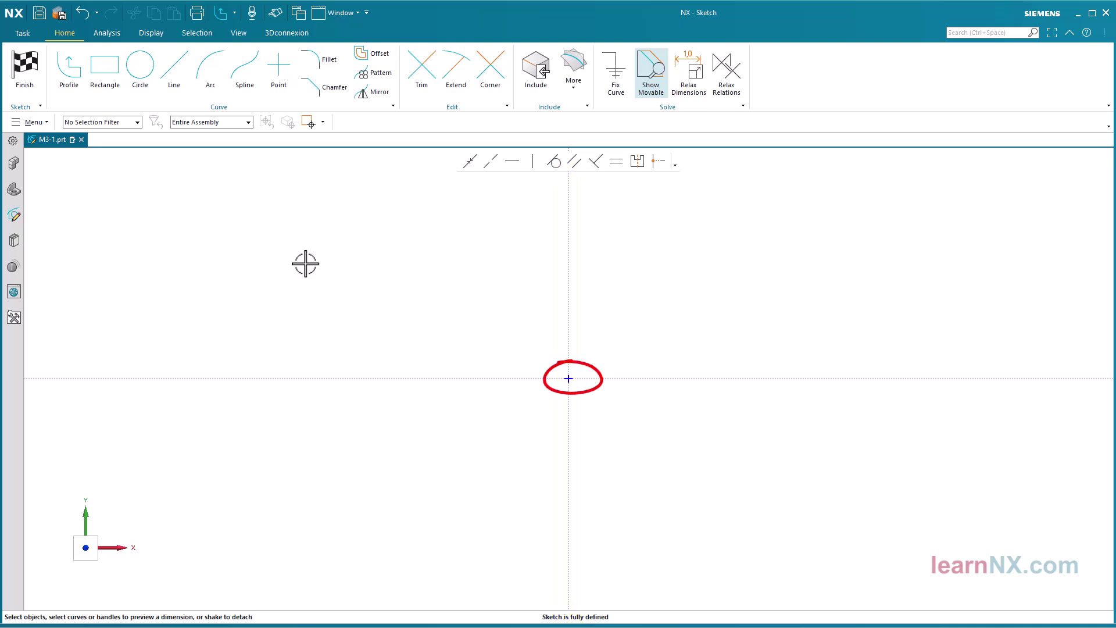
Orient the view square to the sketch plane and return to the sketch curve tools.
middle_drag(305, 264, 259, 299)
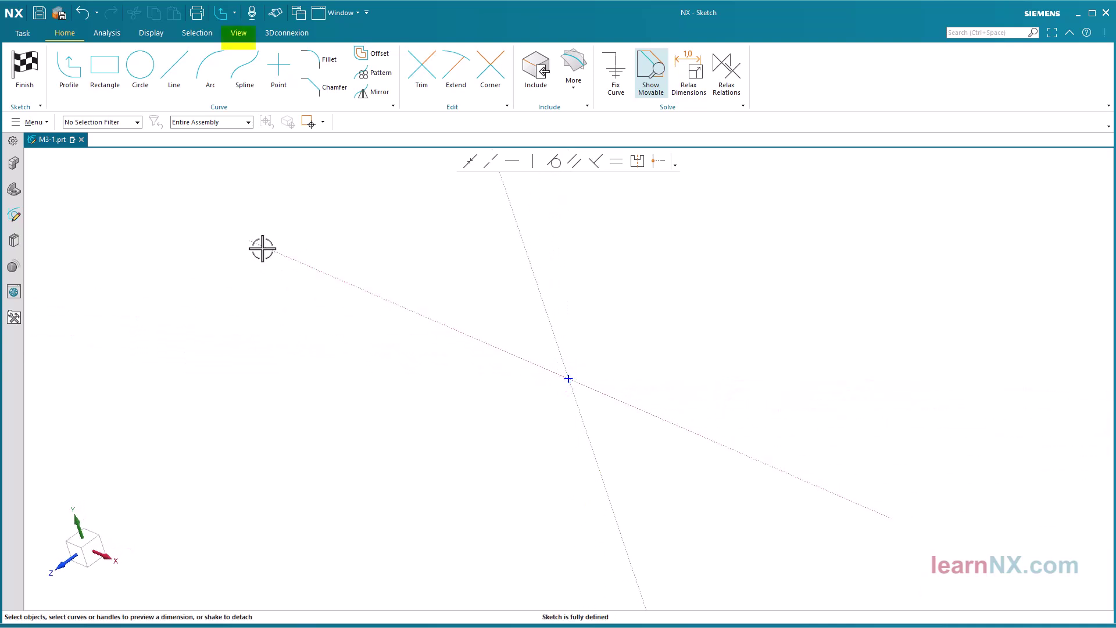
click(238, 33)
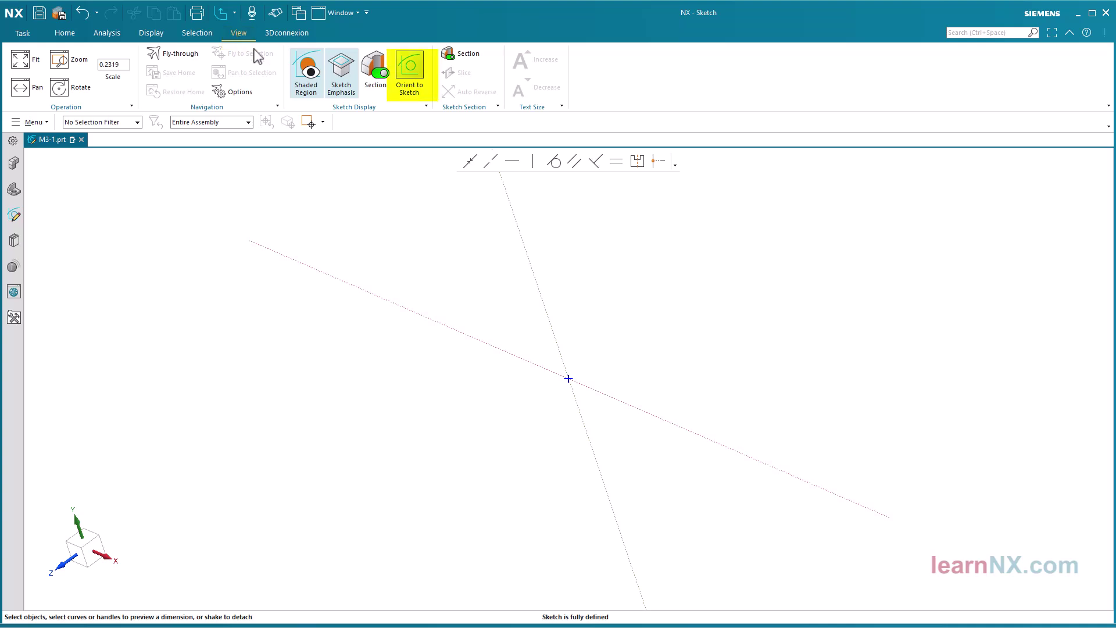
click(410, 71)
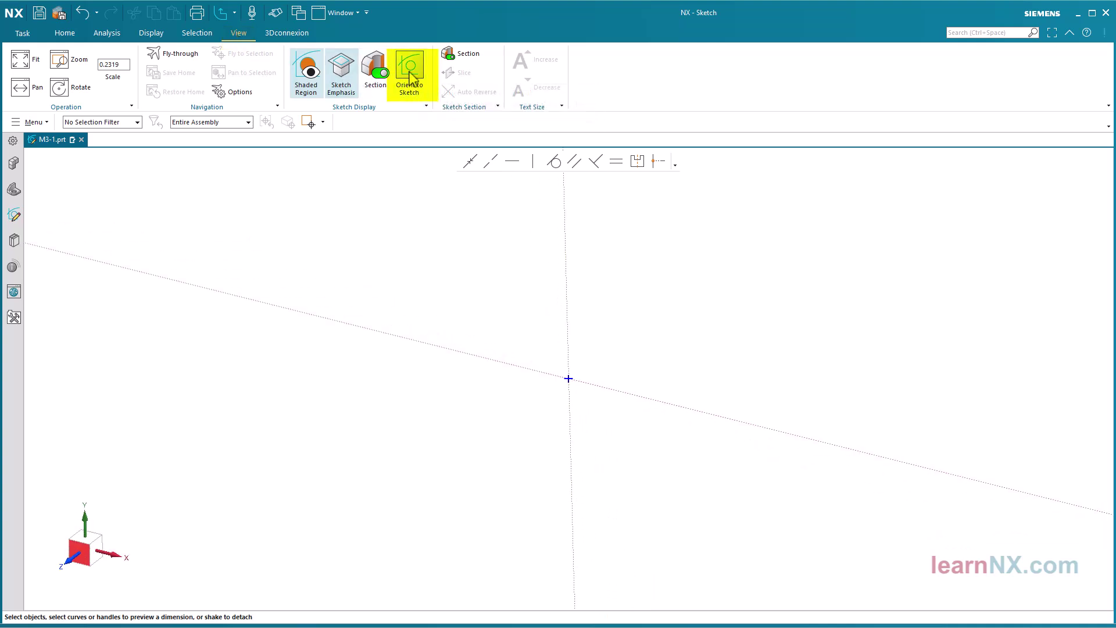
right_click(330, 255)
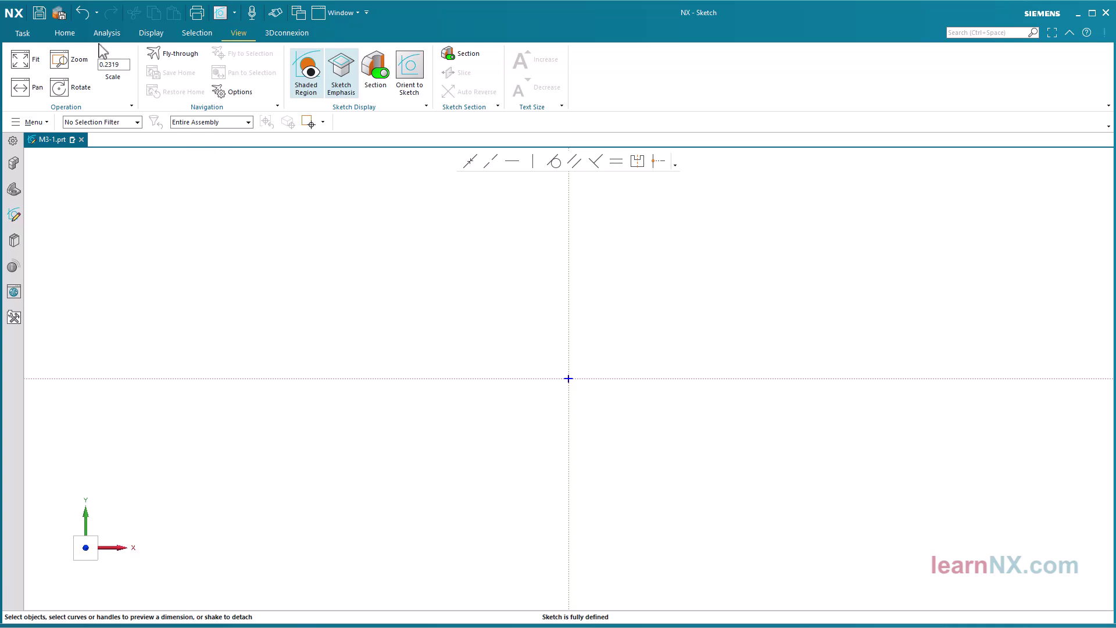
click(69, 35)
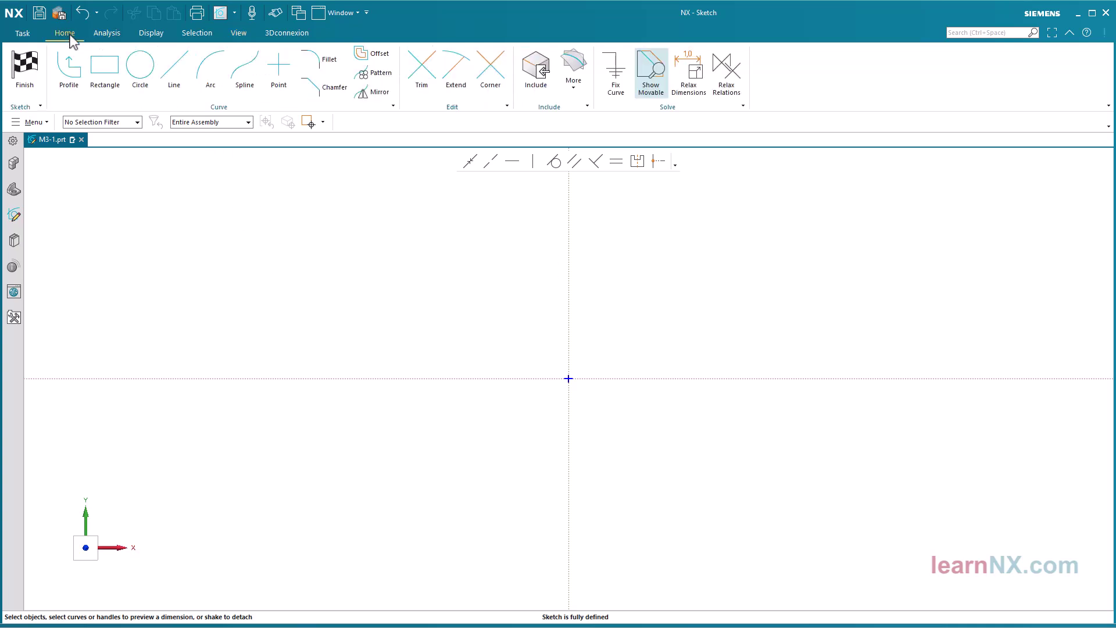
Start the Profile line tool and show its snap options list.
click(74, 84)
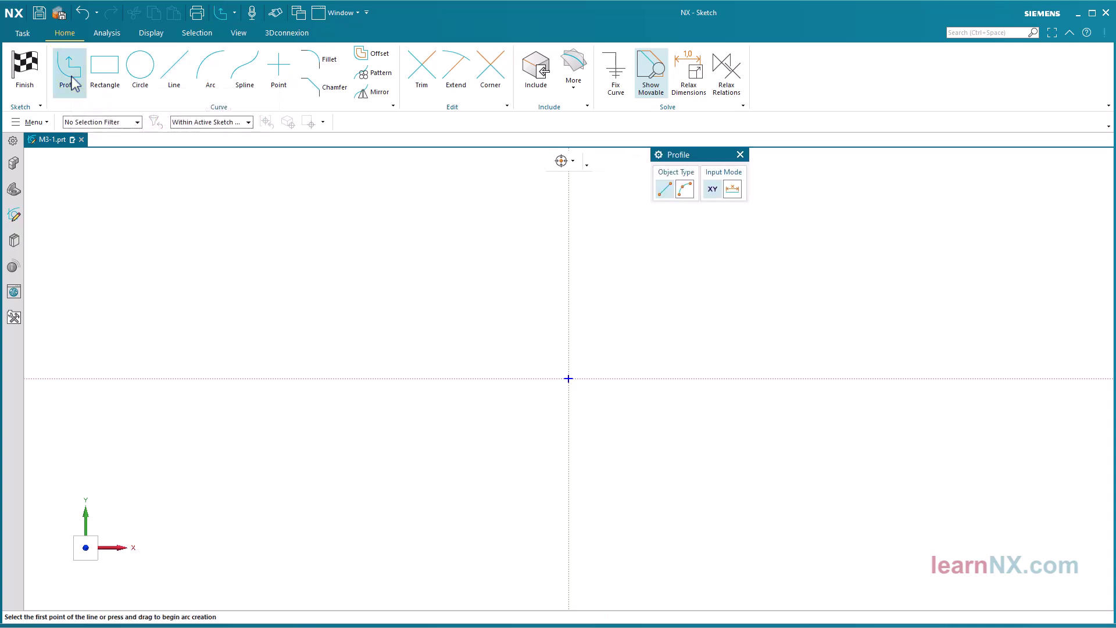
click(574, 164)
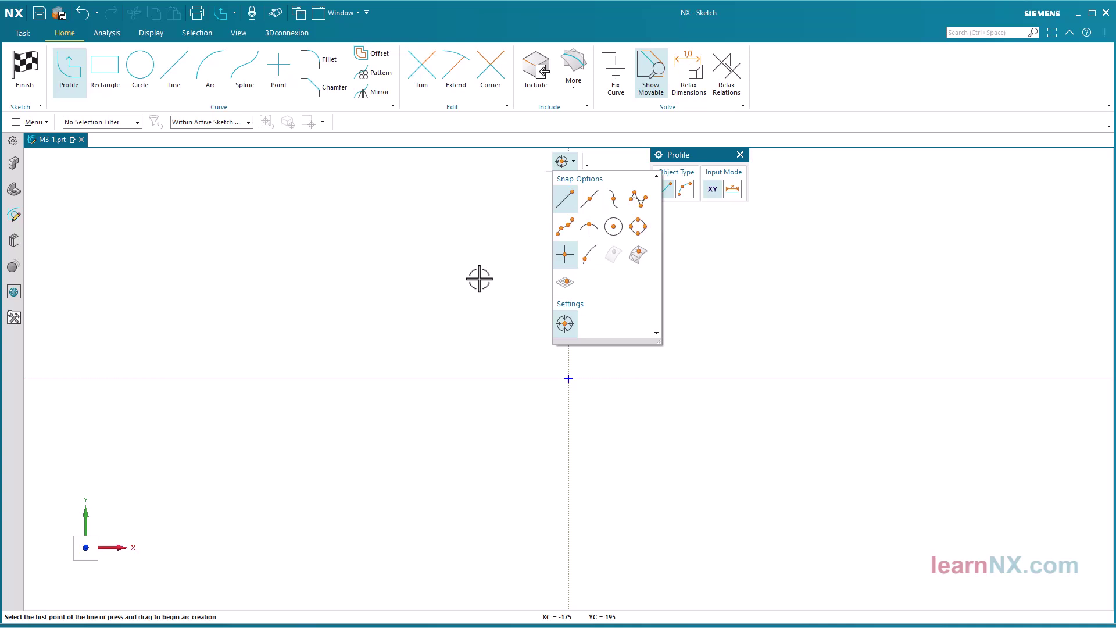
Draw a closed six-line stepped profile that starts and ends at the sketch origin.
click(569, 379)
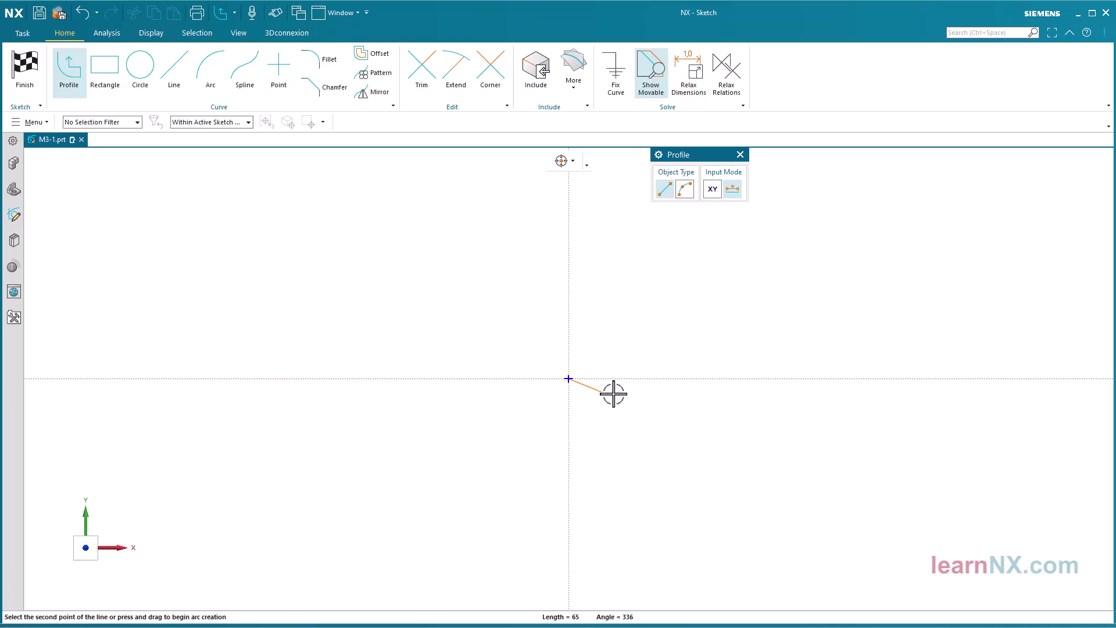
click(813, 379)
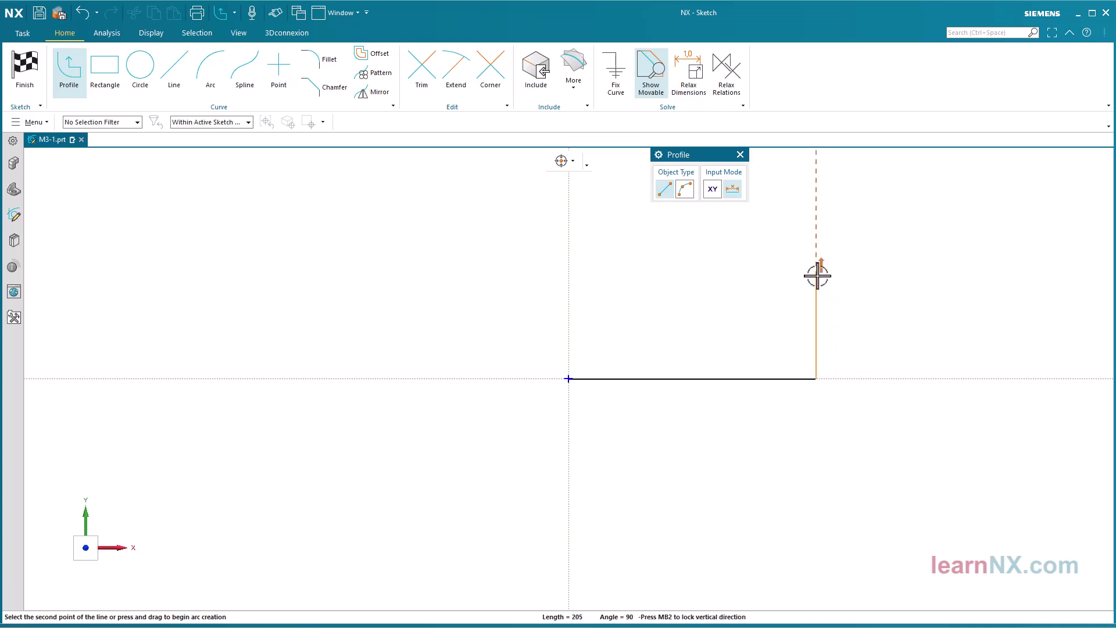
mouse_move(817, 276)
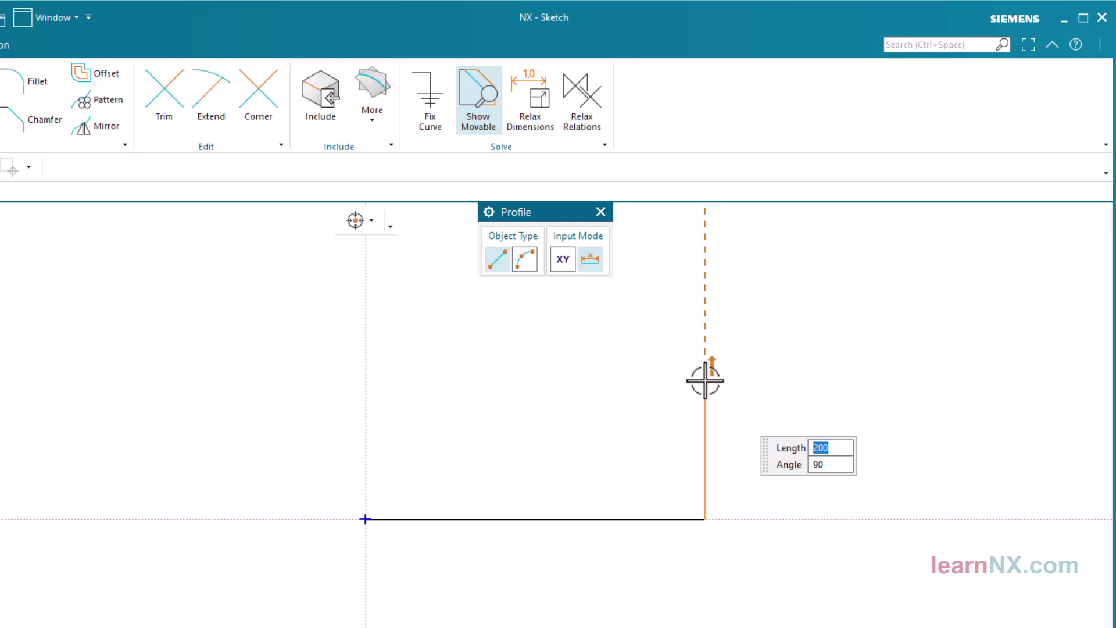
click(704, 380)
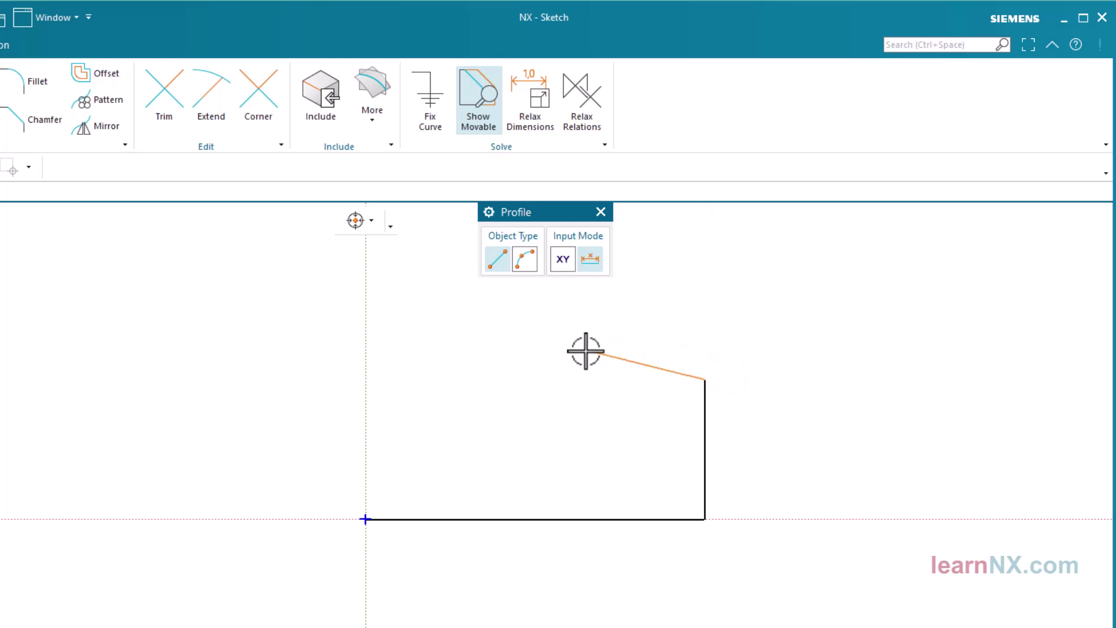
click(570, 379)
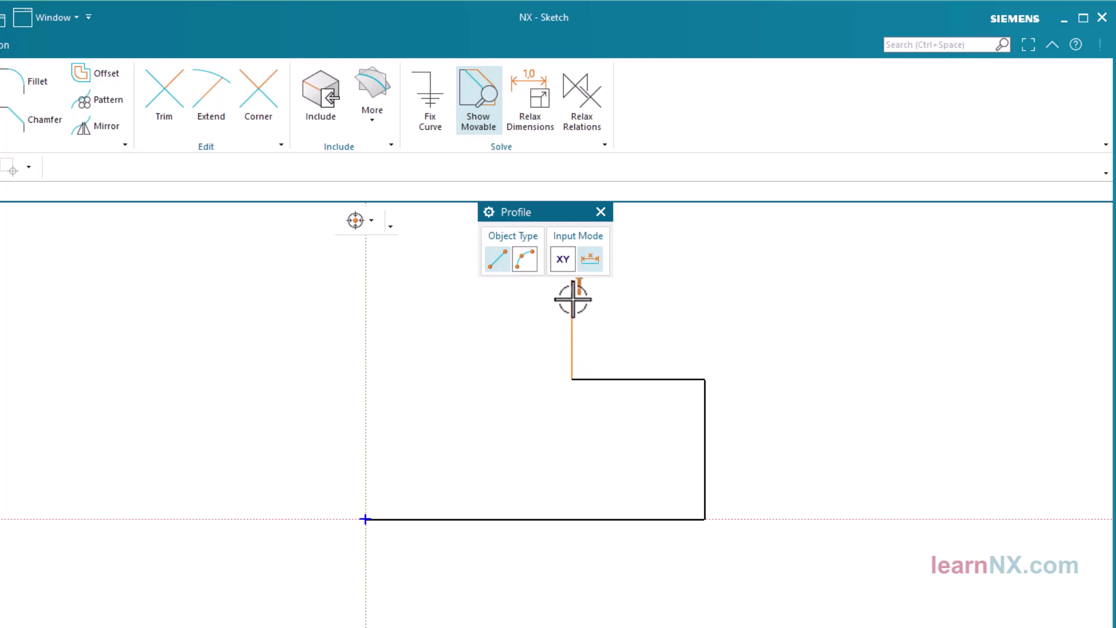
click(572, 302)
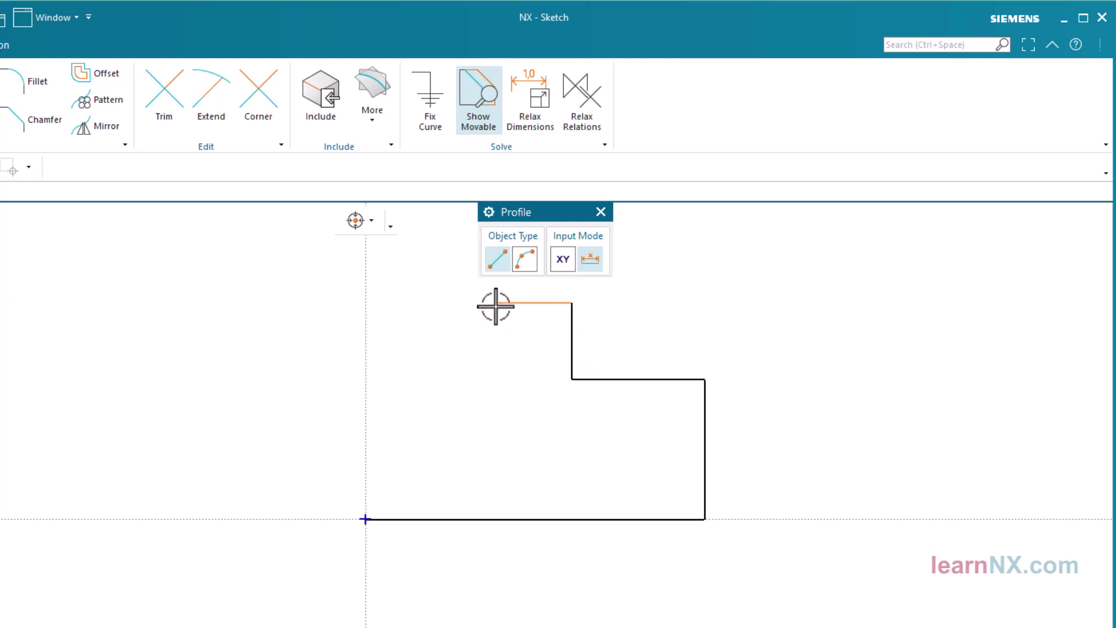
click(366, 302)
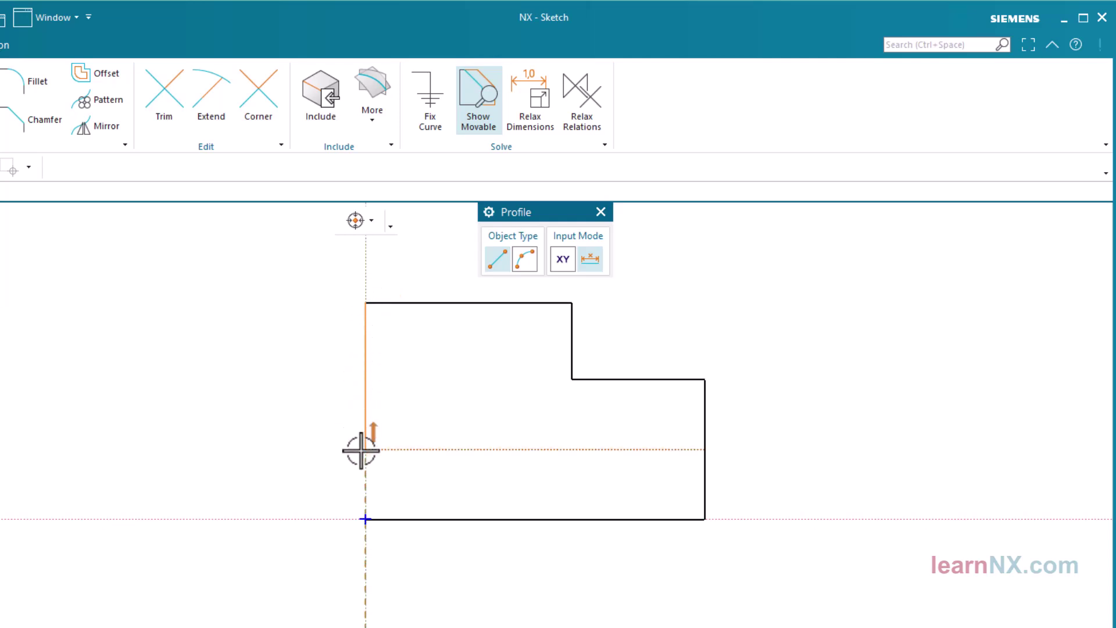
click(365, 519)
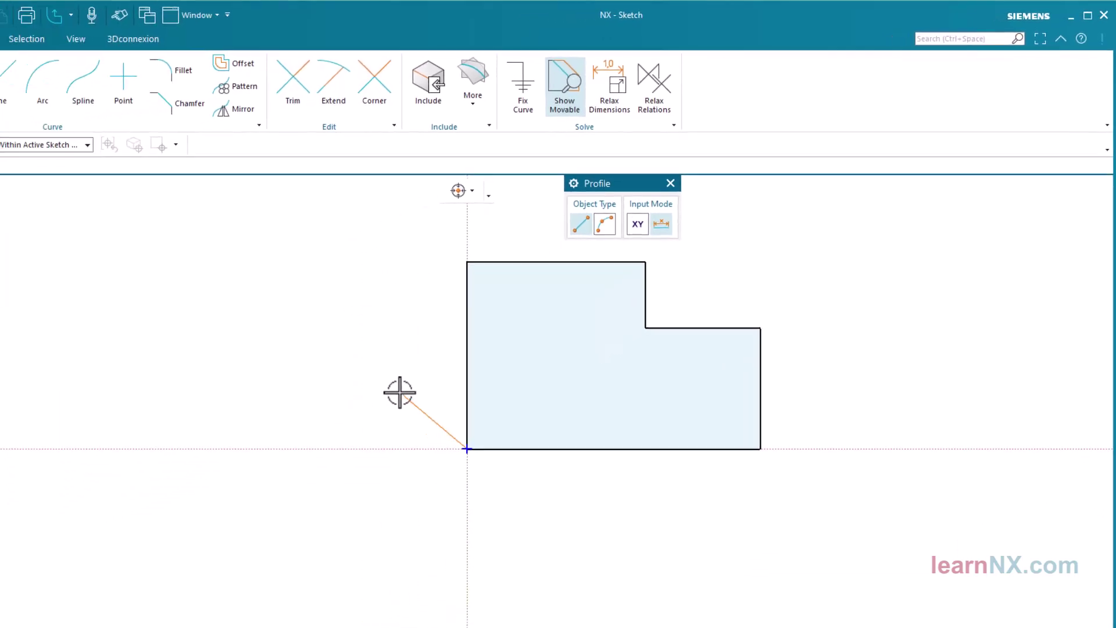
mouse_move(490, 315)
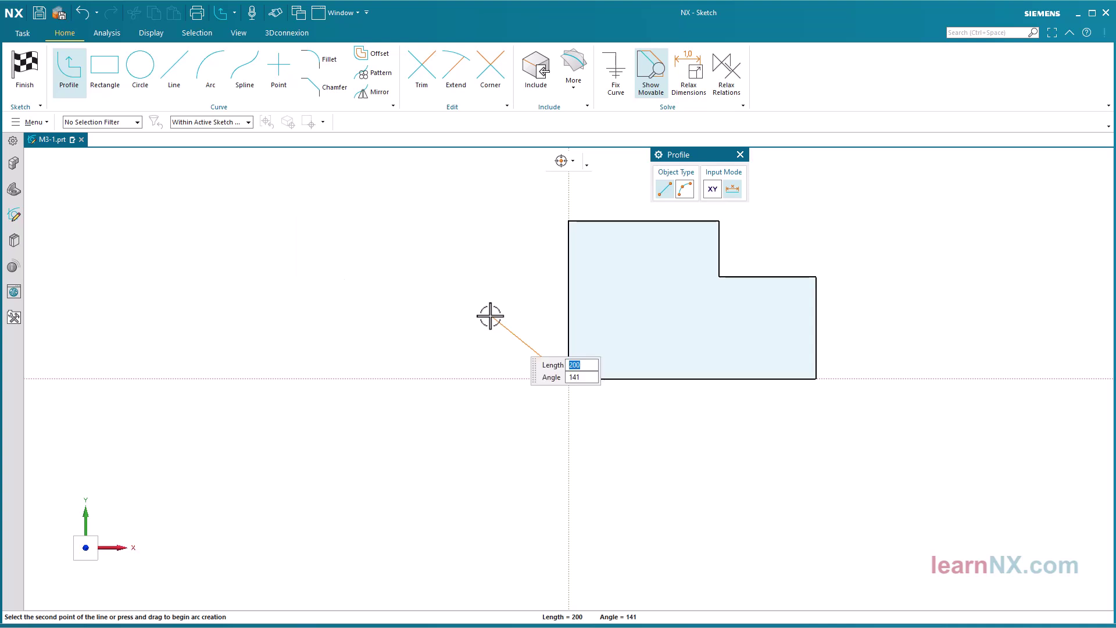
key(Escape)
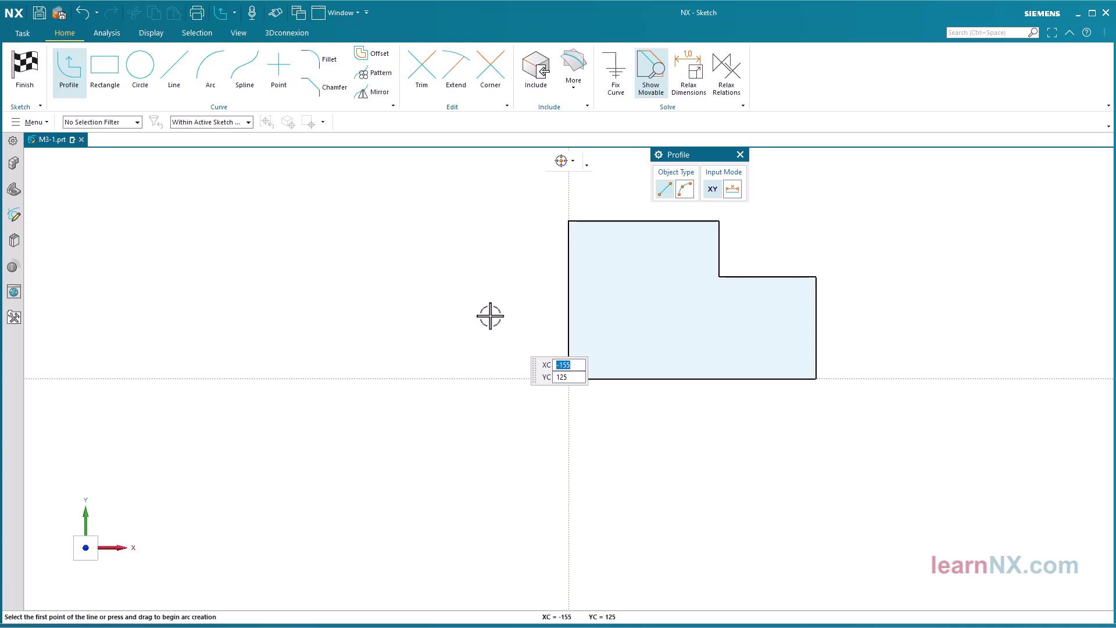
middle_click(490, 315)
Exit Profile and toggle the Shaded Region fill off and back on.
key(Escape)
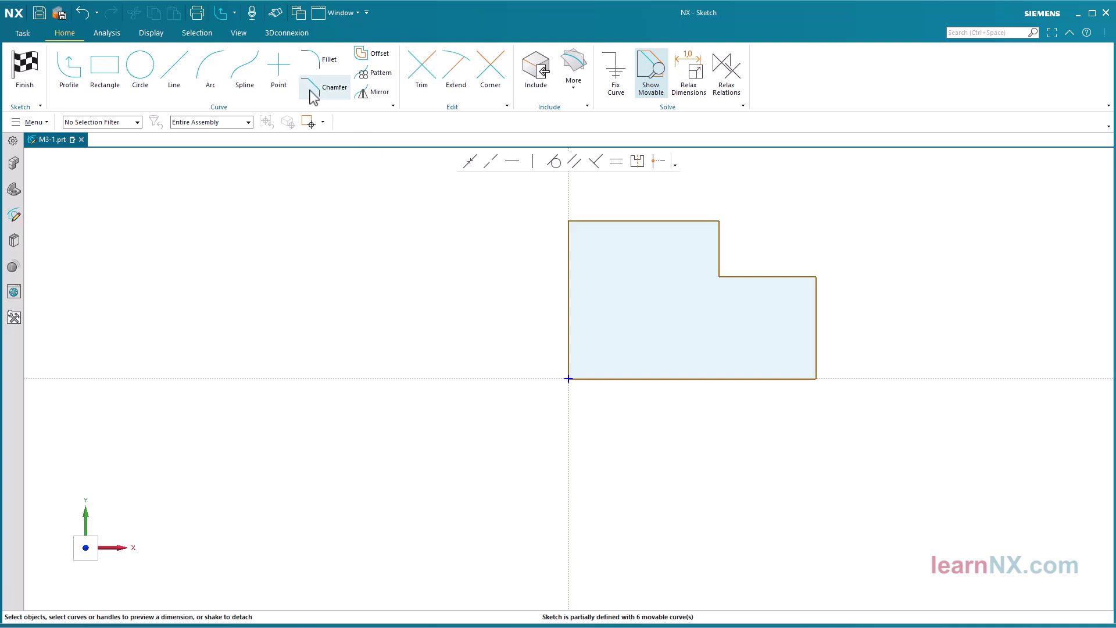
click(244, 36)
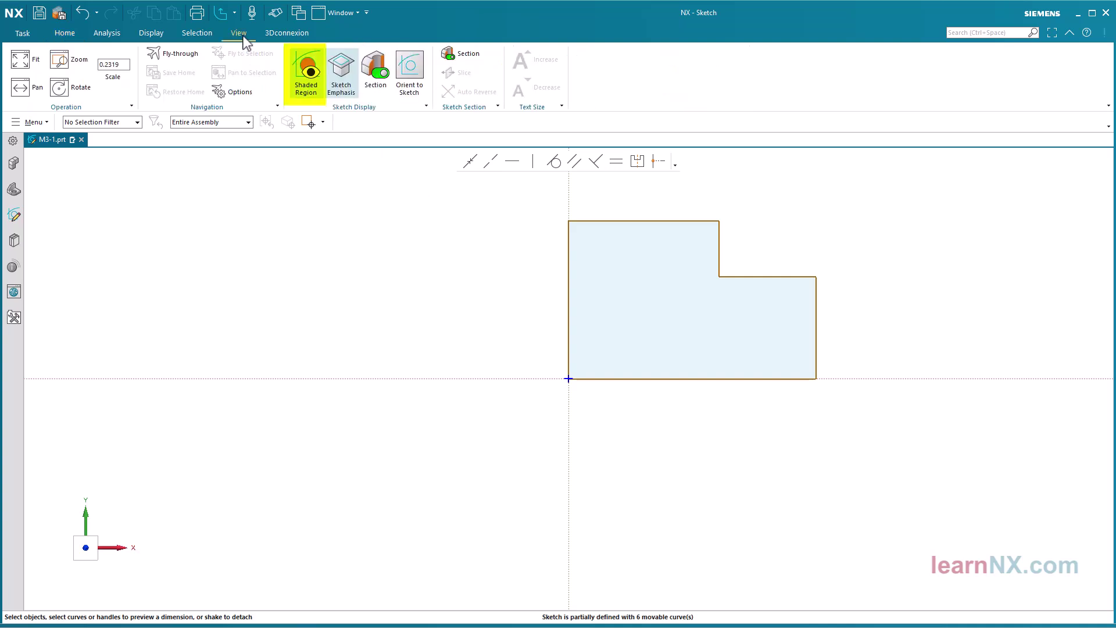
click(314, 92)
click(315, 92)
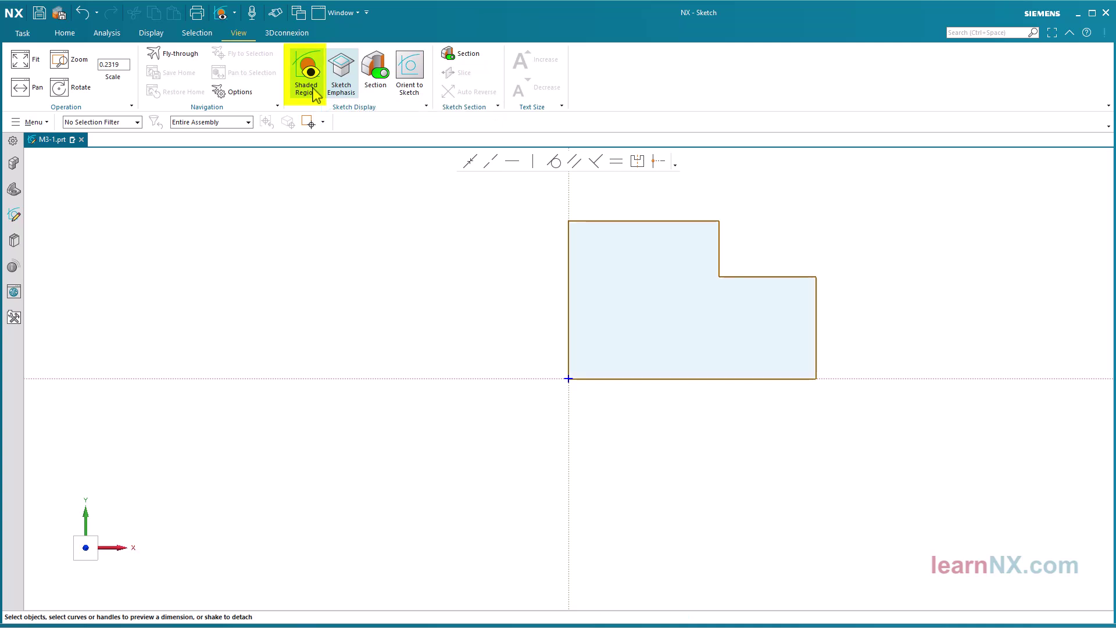
click(71, 37)
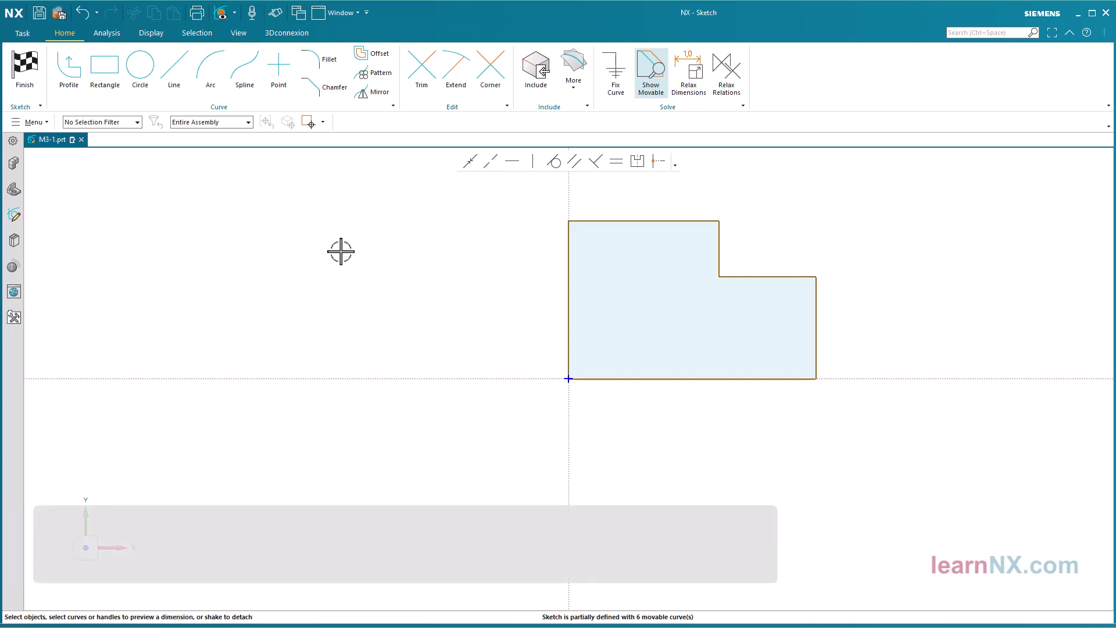
Fit the sketch, toggle Show Movable colouring, and start a height dimension on the left edge.
key(ctrl+f)
scroll(156, 251, down, 3)
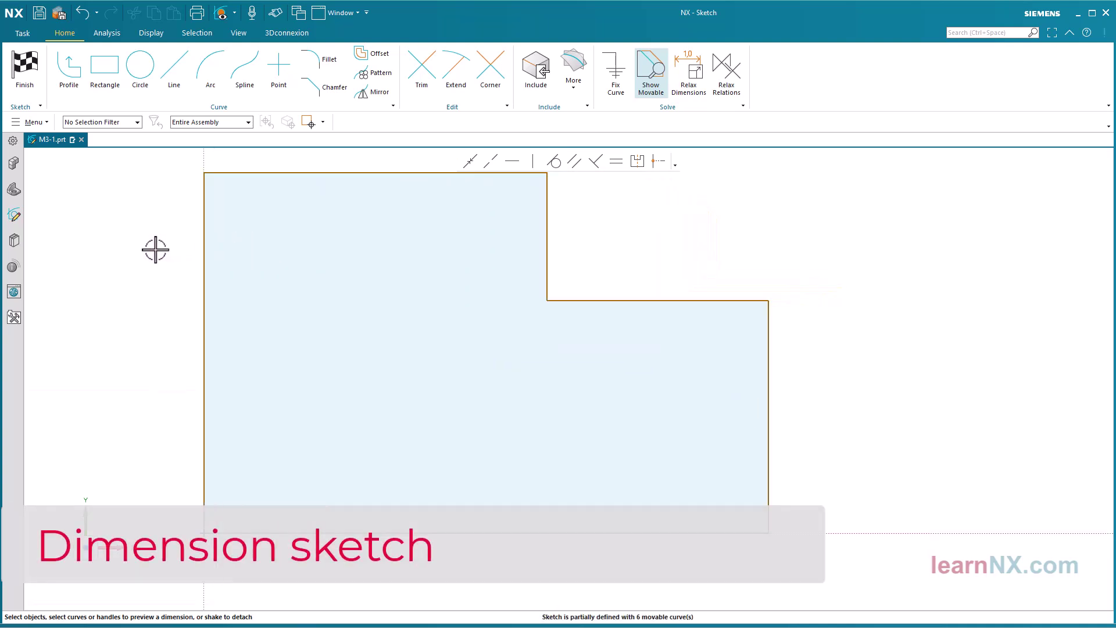
mouse_move(124, 254)
shift+middle_down()
mouse_move(204, 294)
mouse_move(331, 326)
shift+middle_up()
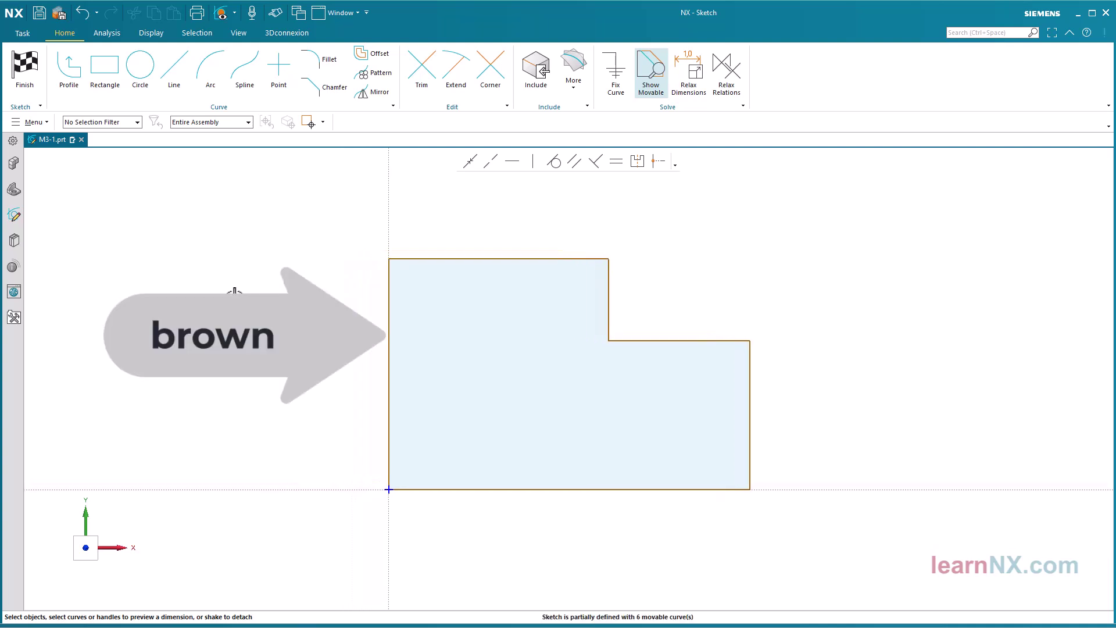
click(657, 94)
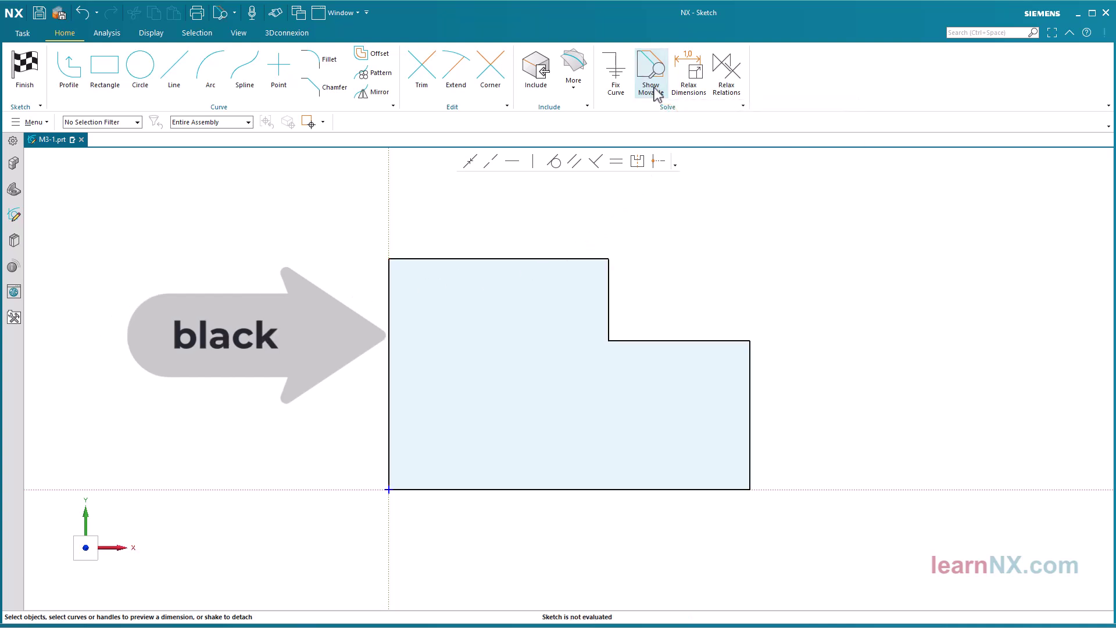
click(658, 95)
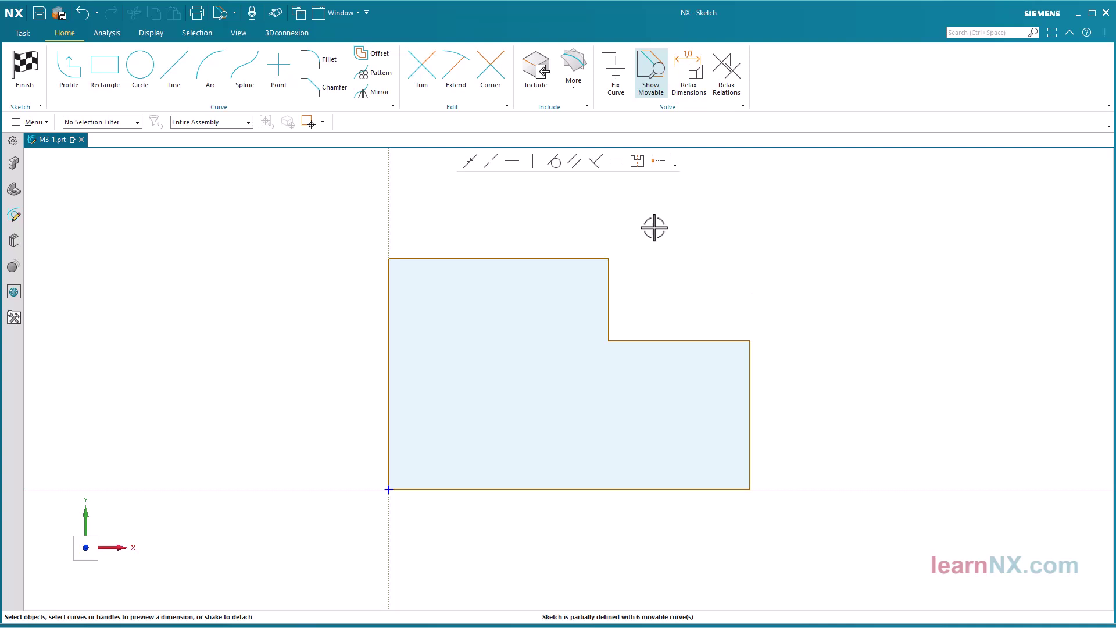
click(388, 292)
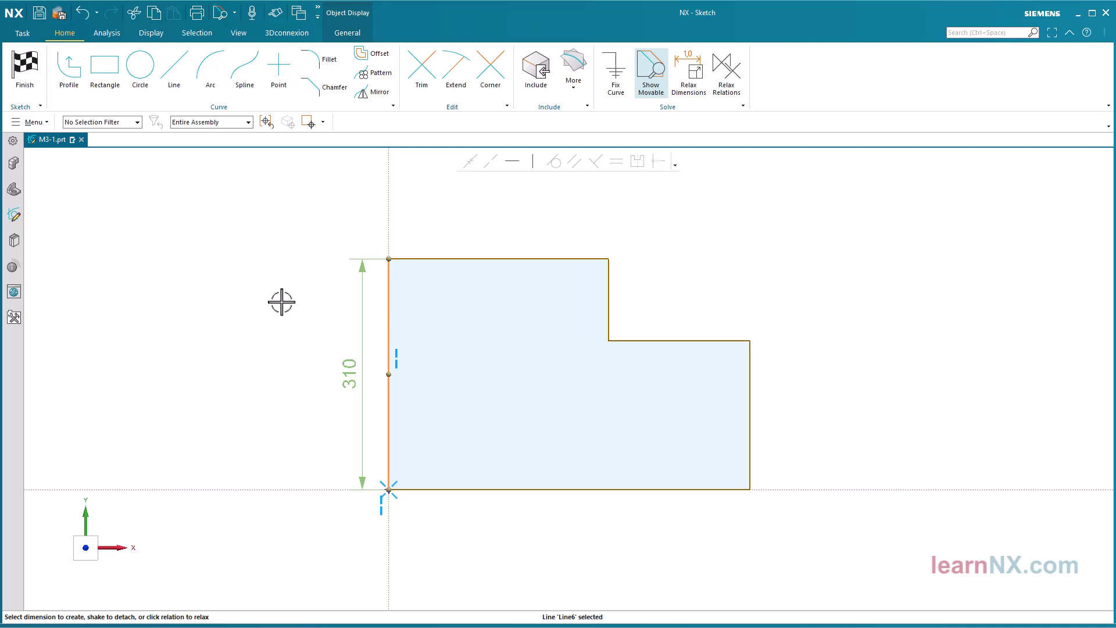
Set the left-edge height to 12, scaling the whole sketch, and move the dimension left.
click(349, 376)
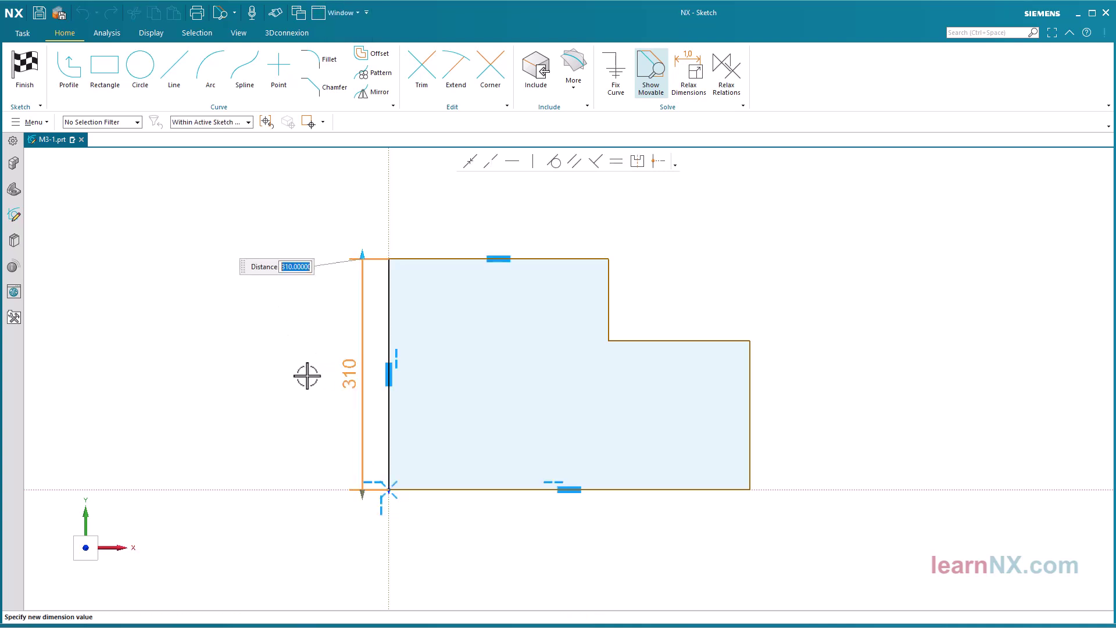
text(1)
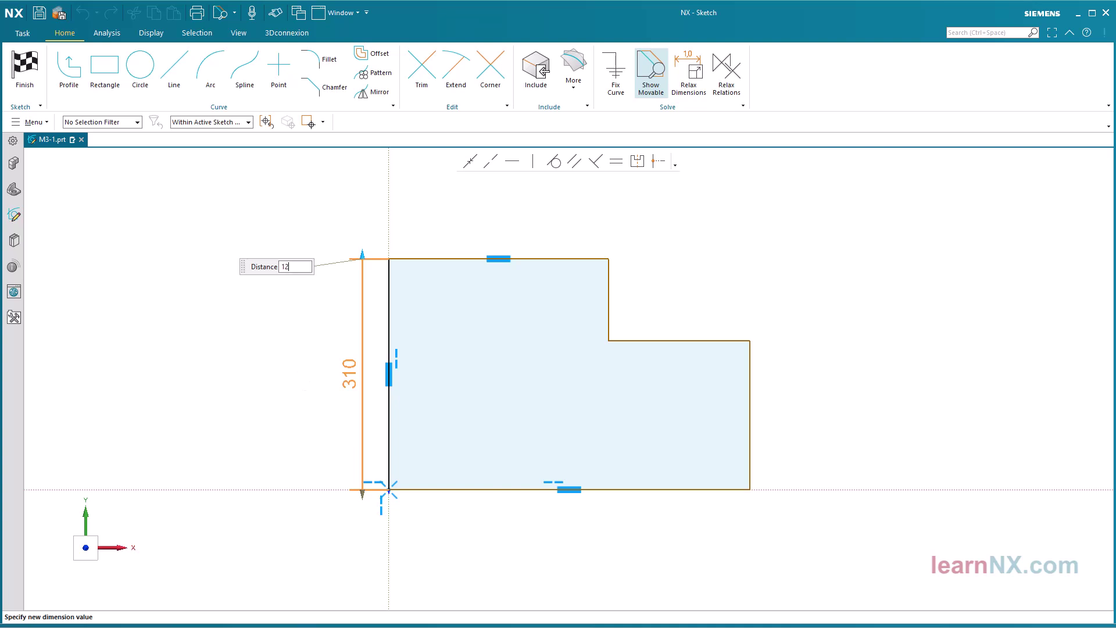
text(2)
key(Return)
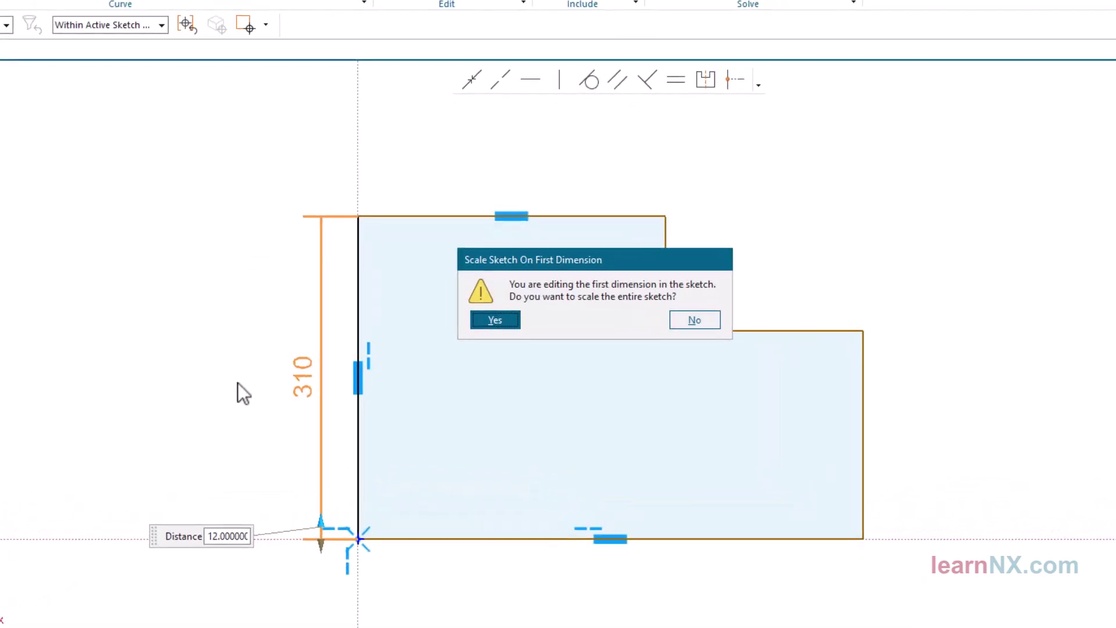
click(511, 320)
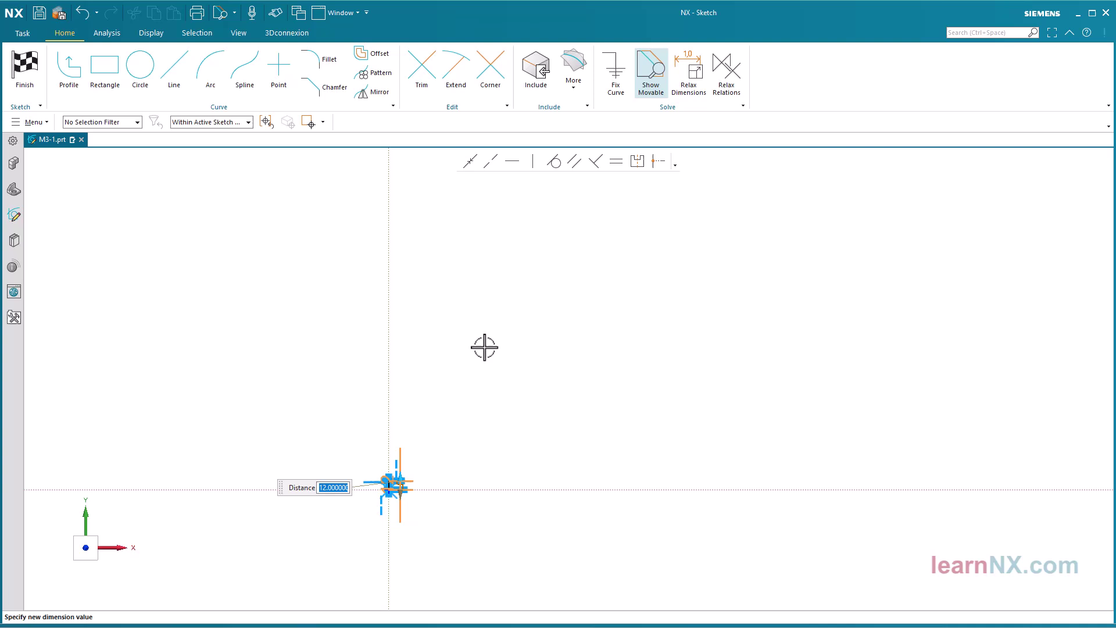
key(Return)
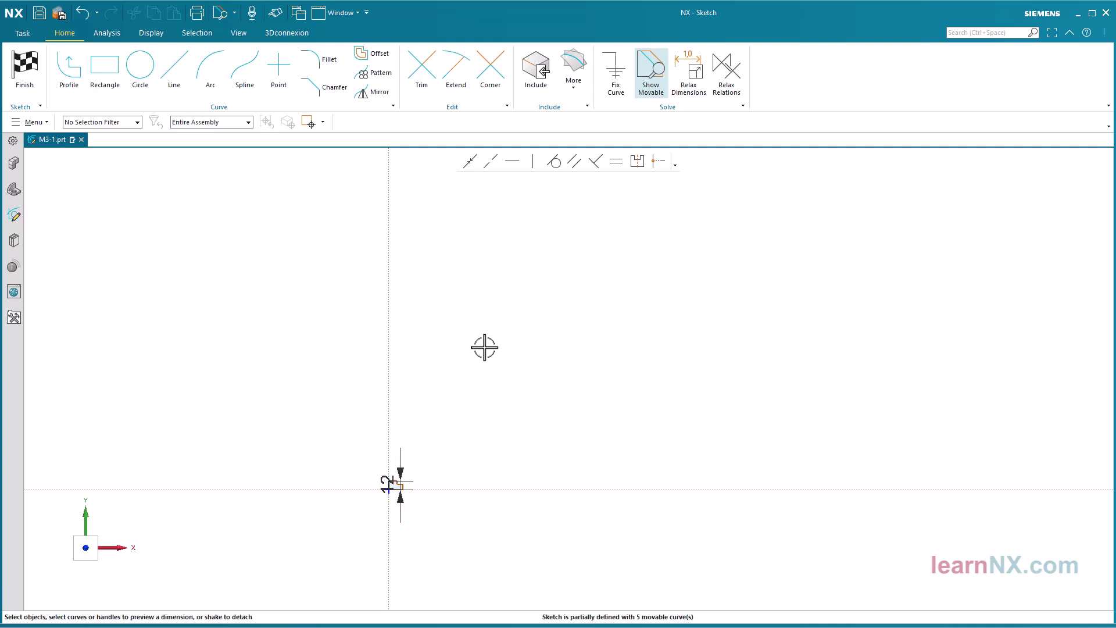
key(ctrl+f)
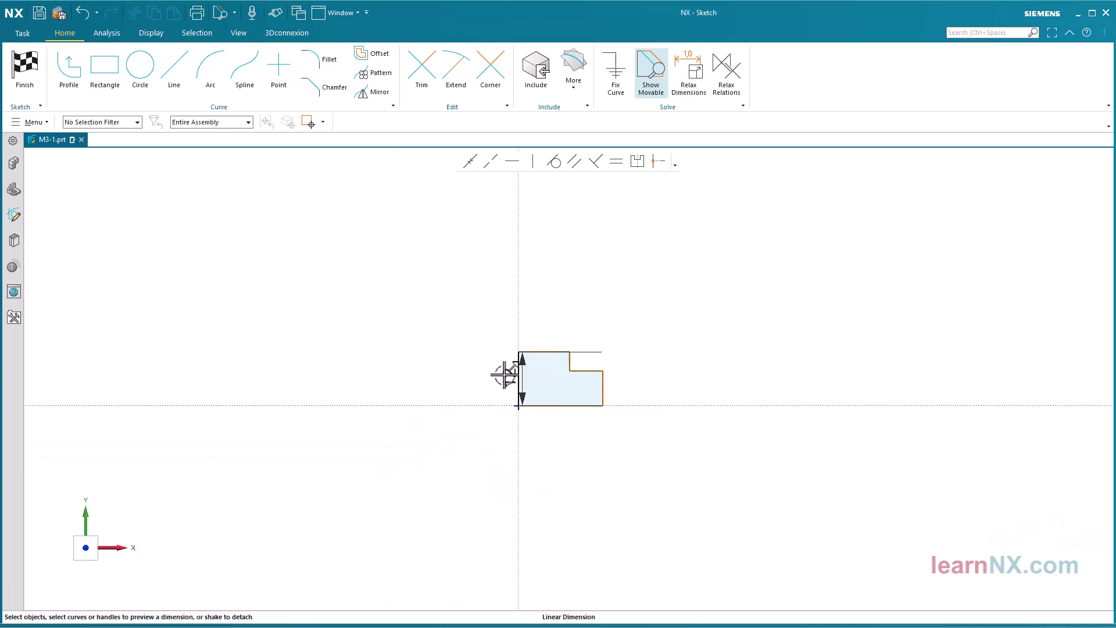
mouse_move(506, 374)
mouse_down()
mouse_move(454, 373)
mouse_move(438, 352)
mouse_up()
scroll(451, 294, up, 8)
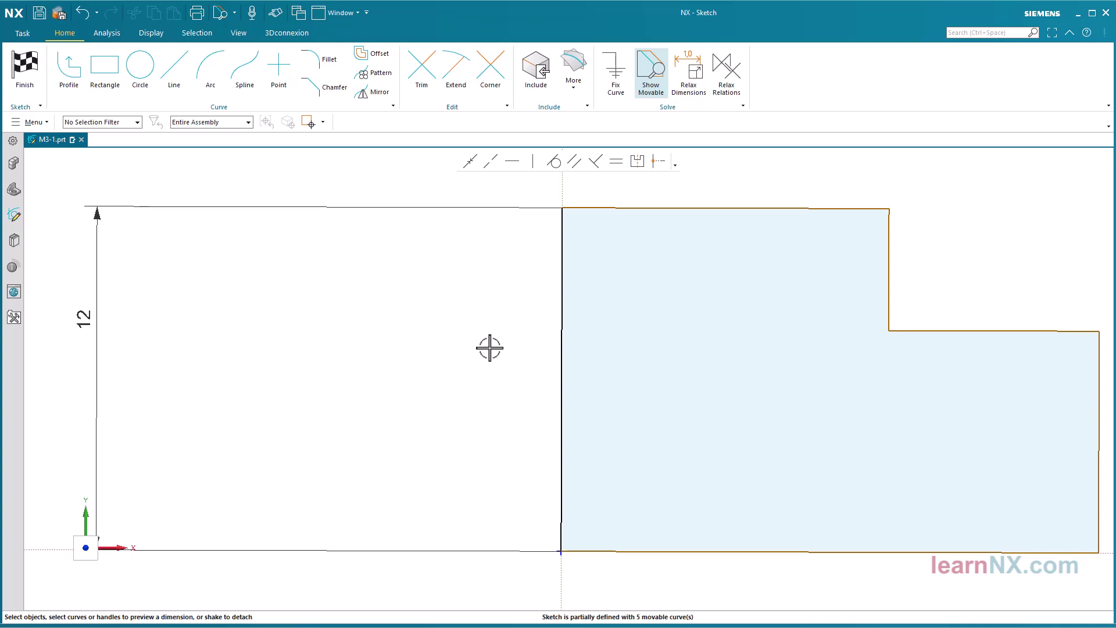
Dimension the upper-right step depth from the top edge as 2.
click(840, 208)
click(936, 329)
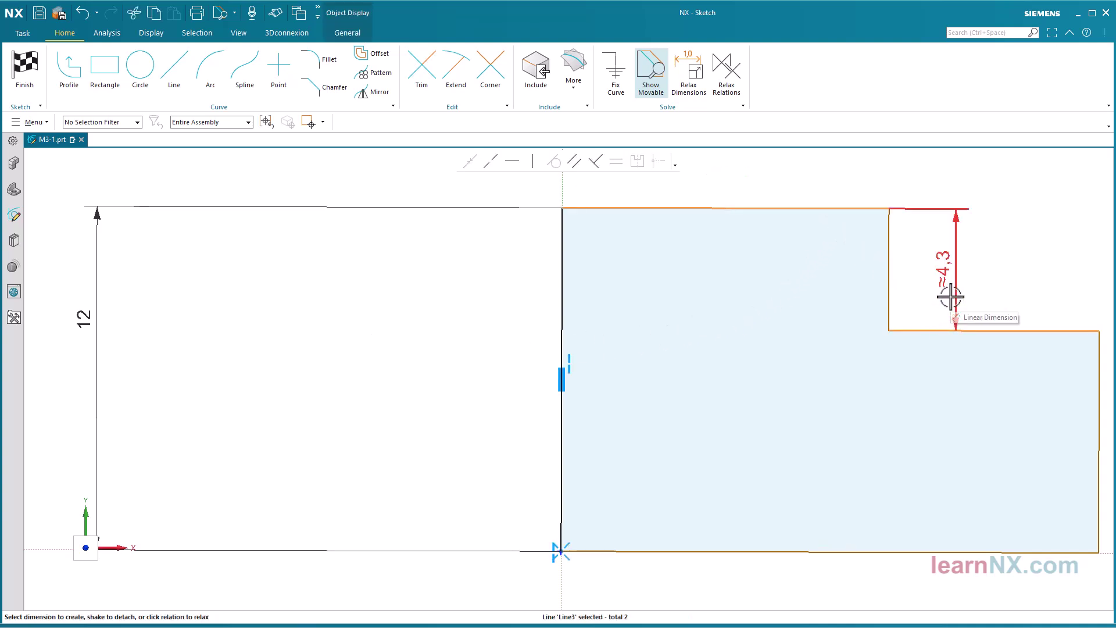
click(950, 296)
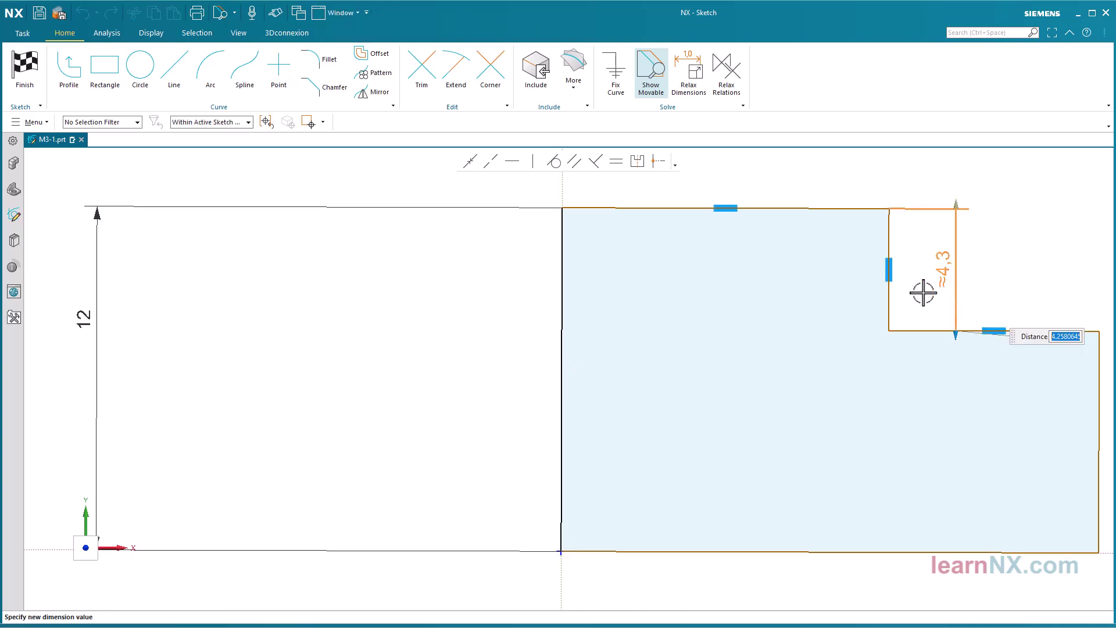
text(2)
key(Return)
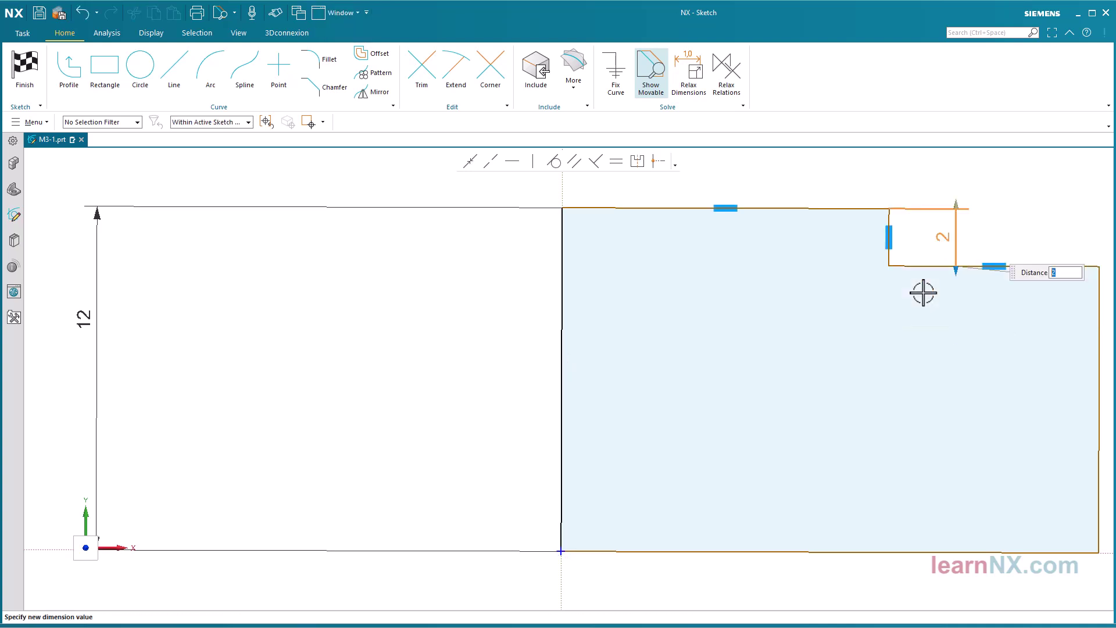
key(Escape)
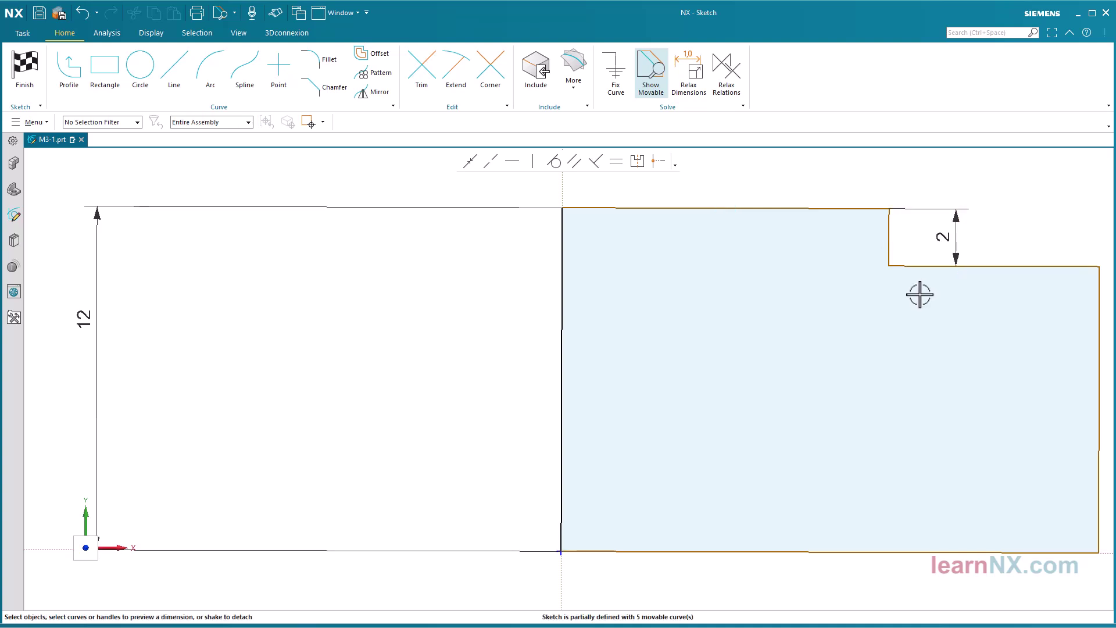
key(ctrl+f)
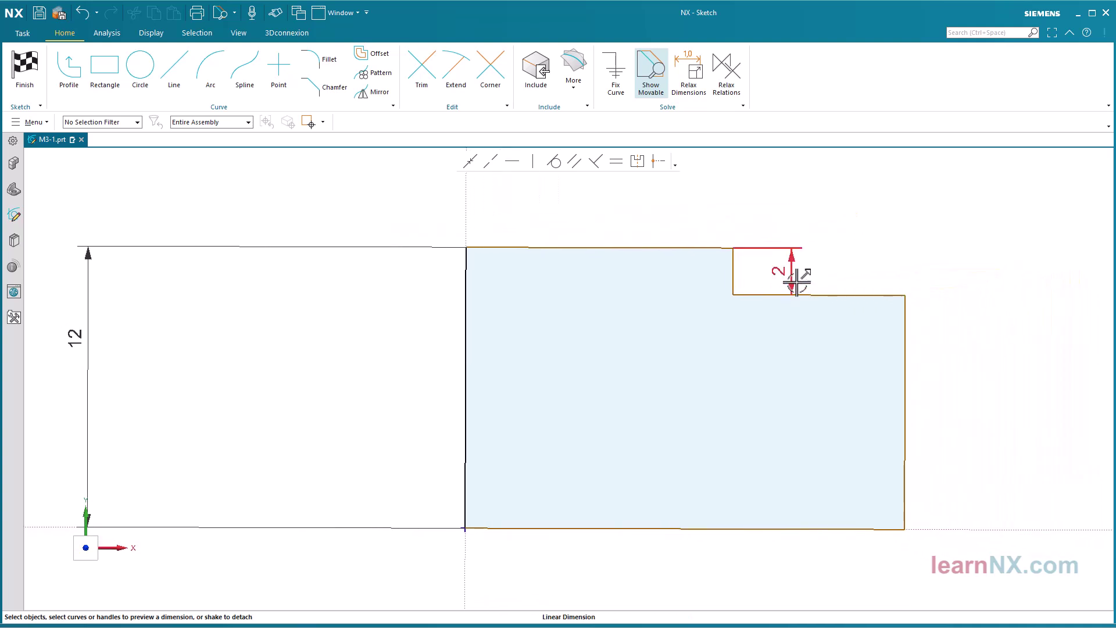
Drag the step's lower edge down so the depth reads 5.2, then edit that dimension.
double_click(789, 273)
drag(787, 295, 788, 369)
key(Return)
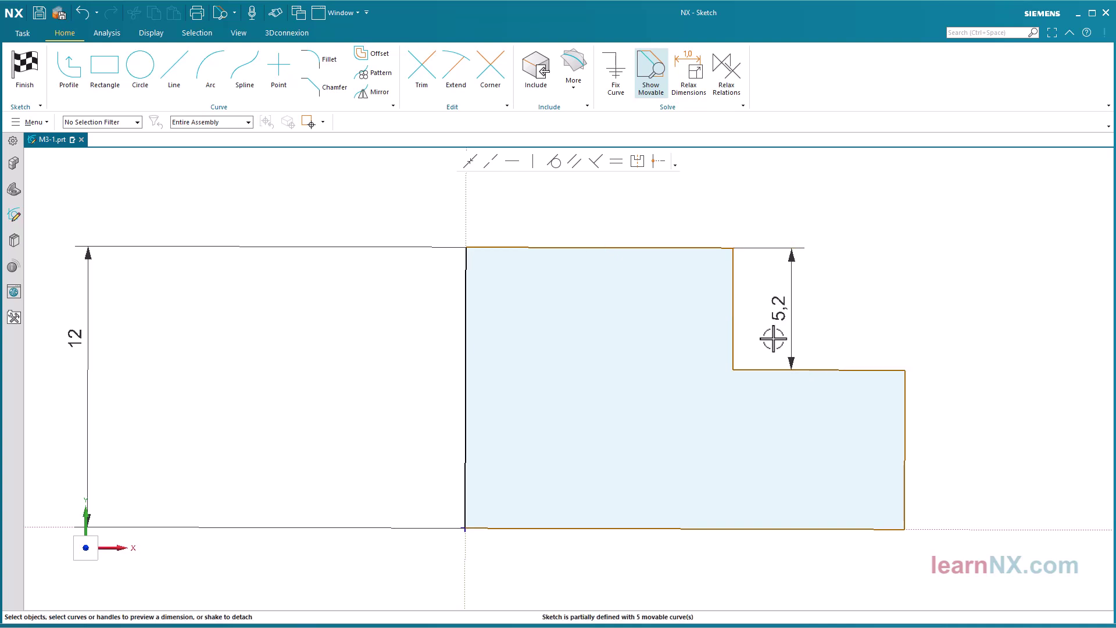
double_click(778, 310)
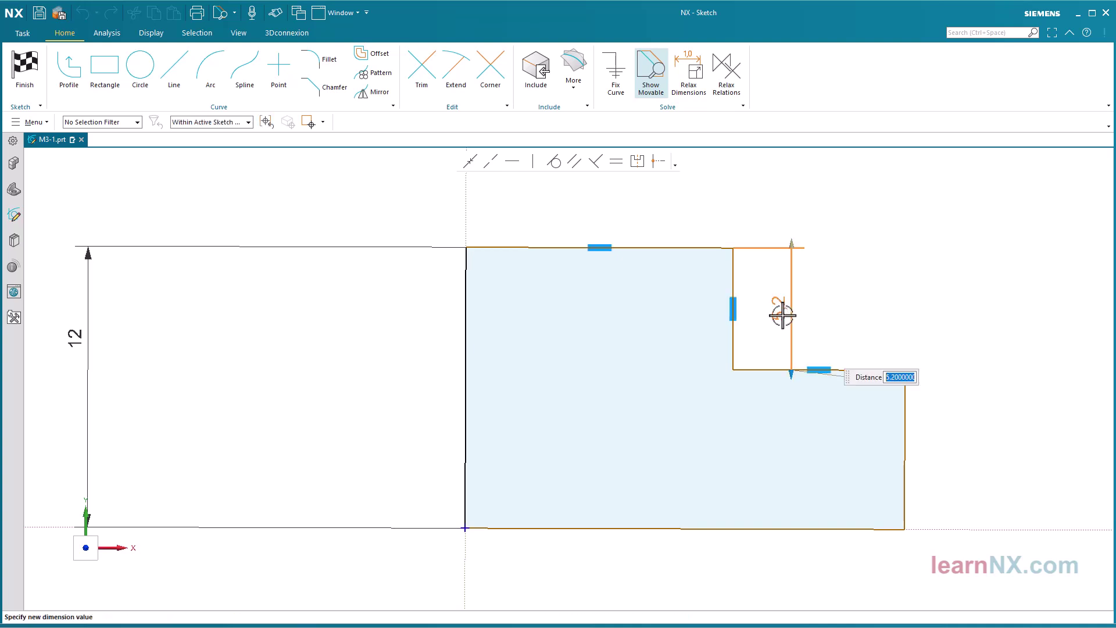
Restore the step depth to 2 and dimension the profile's full width as 15.
text(2)
key(Return)
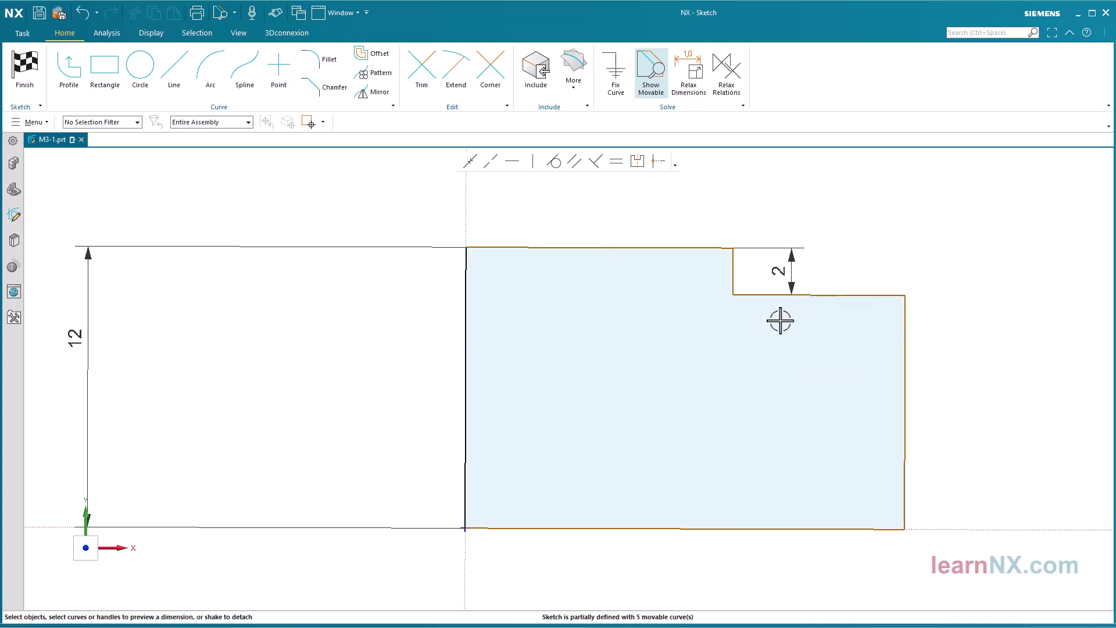
click(465, 500)
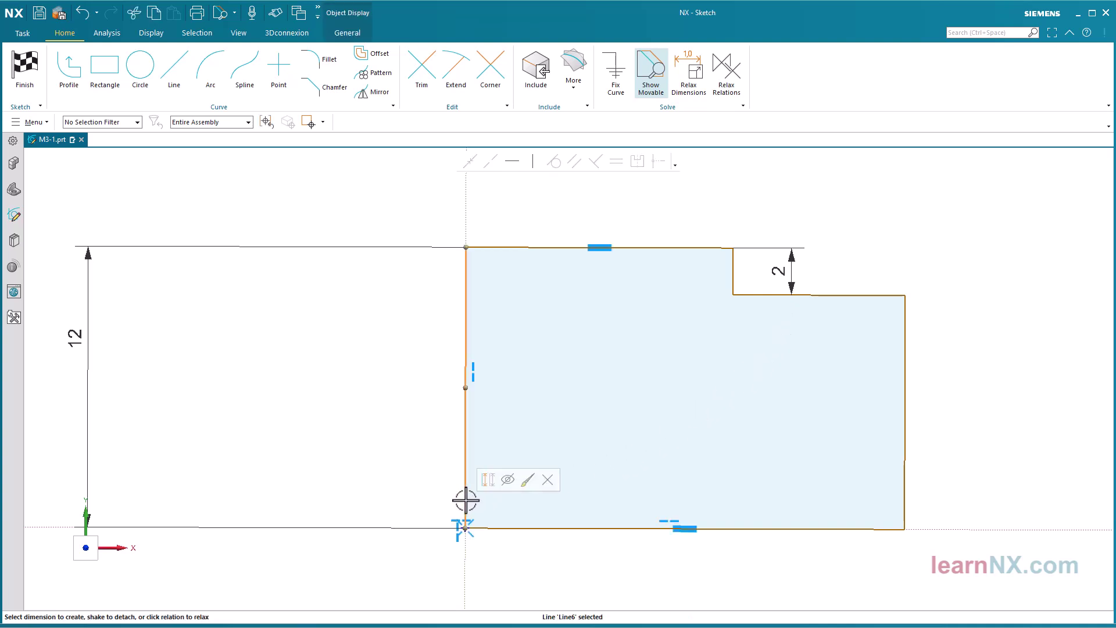
click(904, 494)
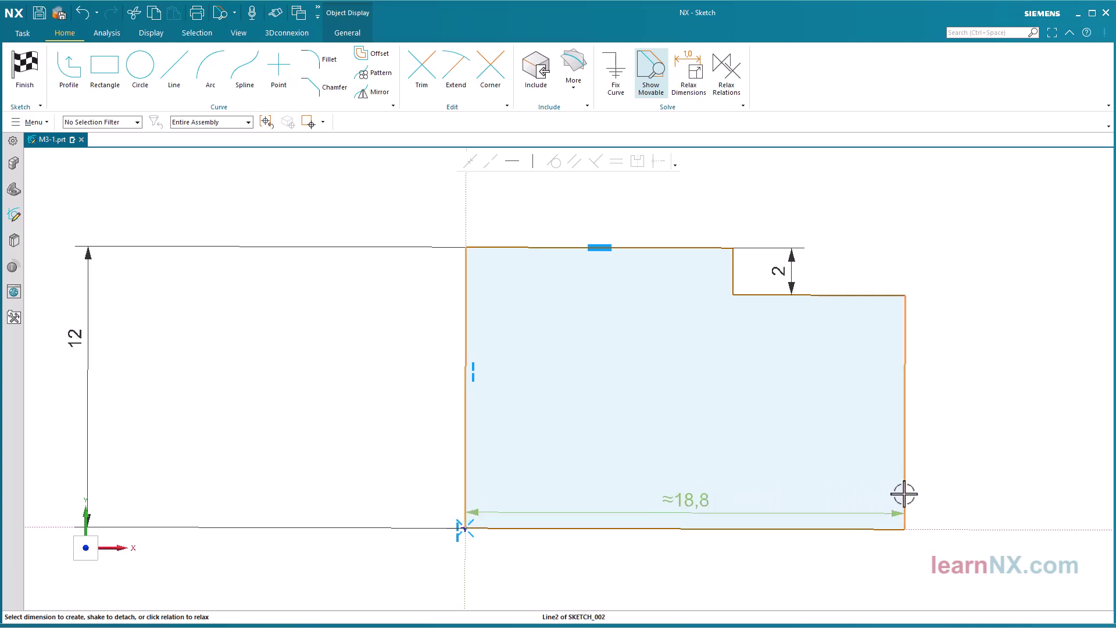
click(686, 503)
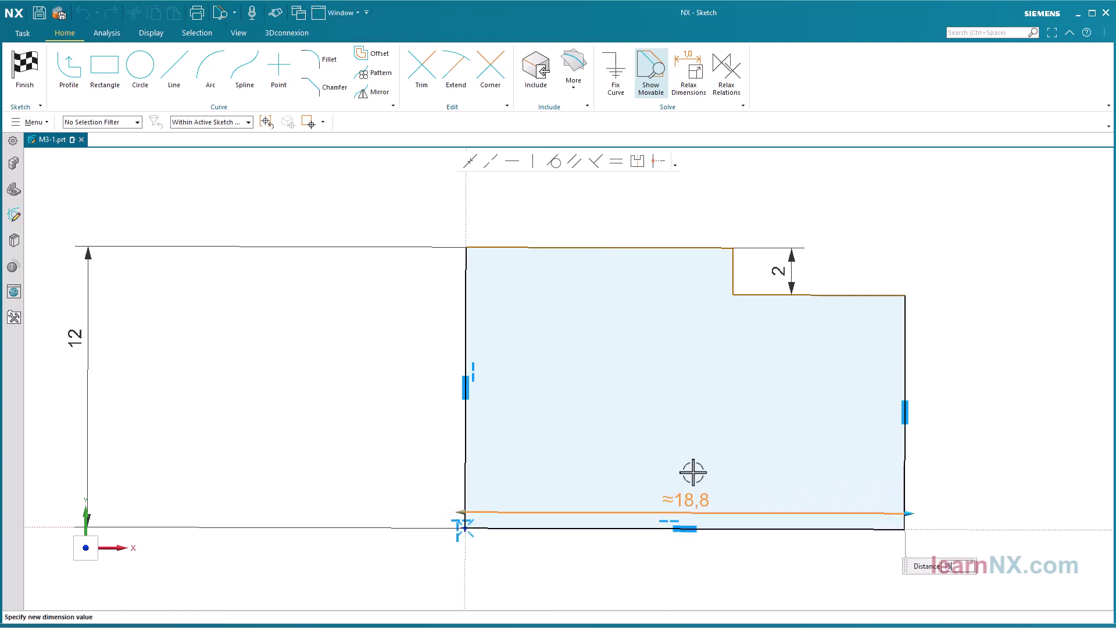
key(Return)
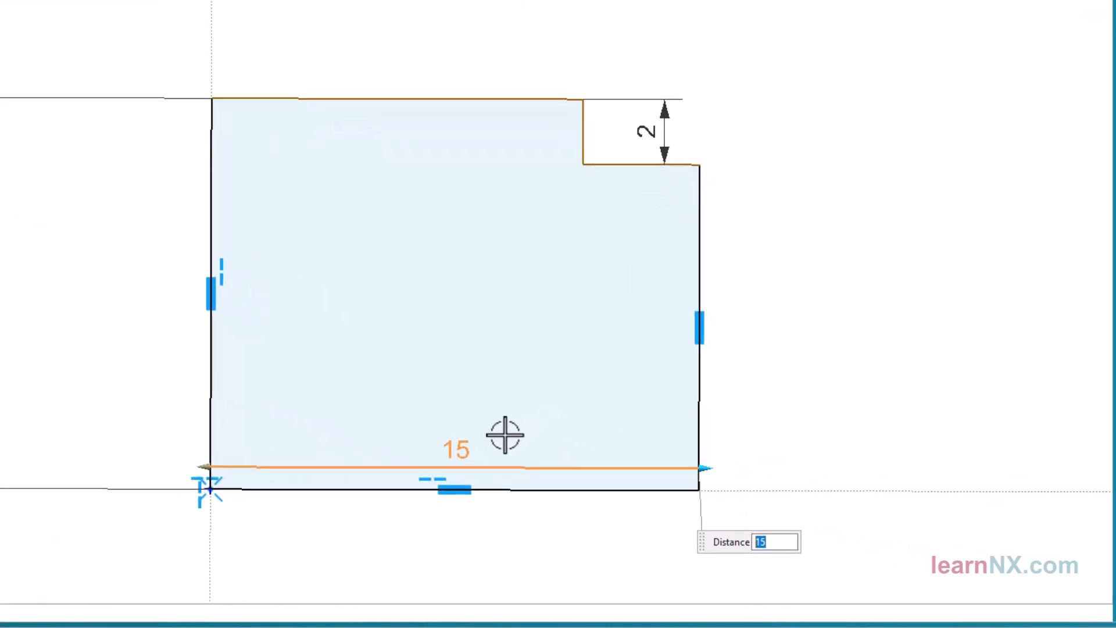
Convert the 15 width to a Ø30 half-diameter dimension and move it below the profile.
right_click(463, 449)
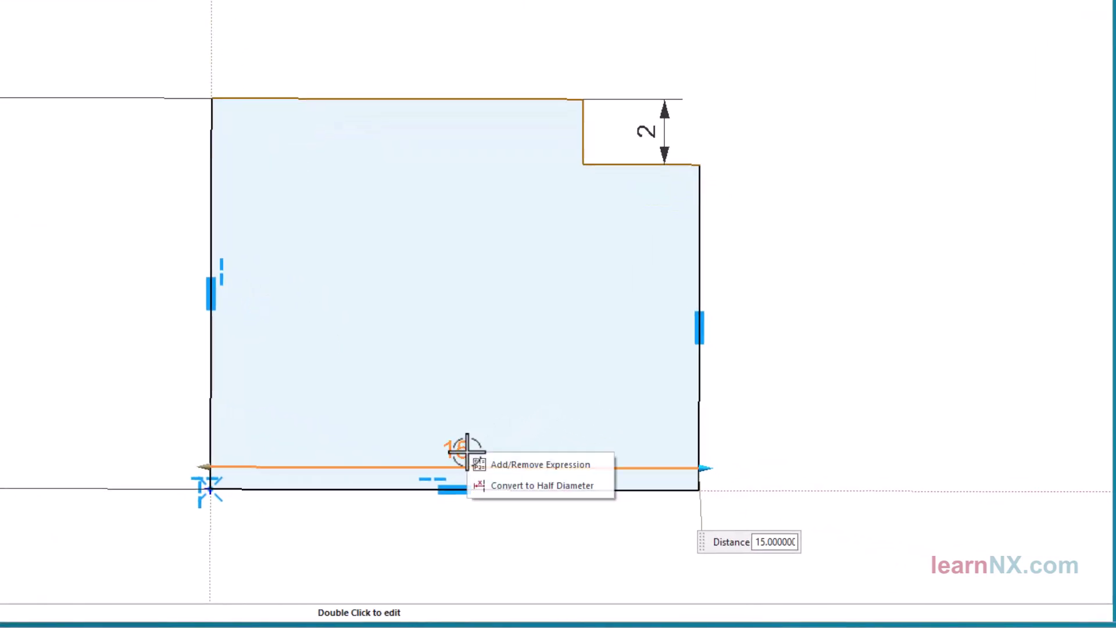
click(523, 487)
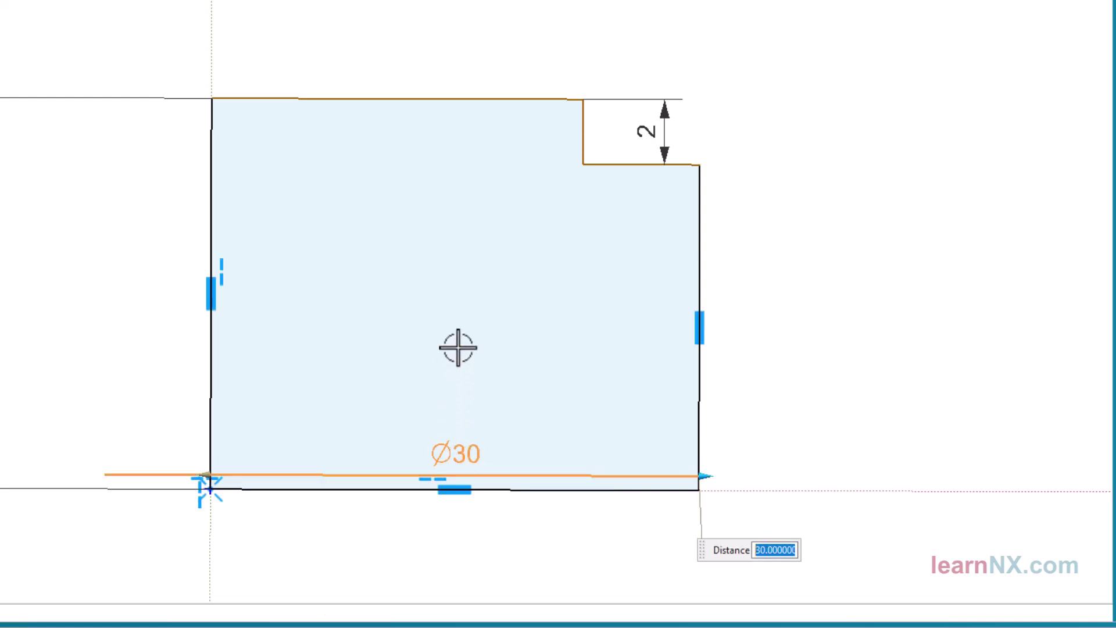
key(Escape)
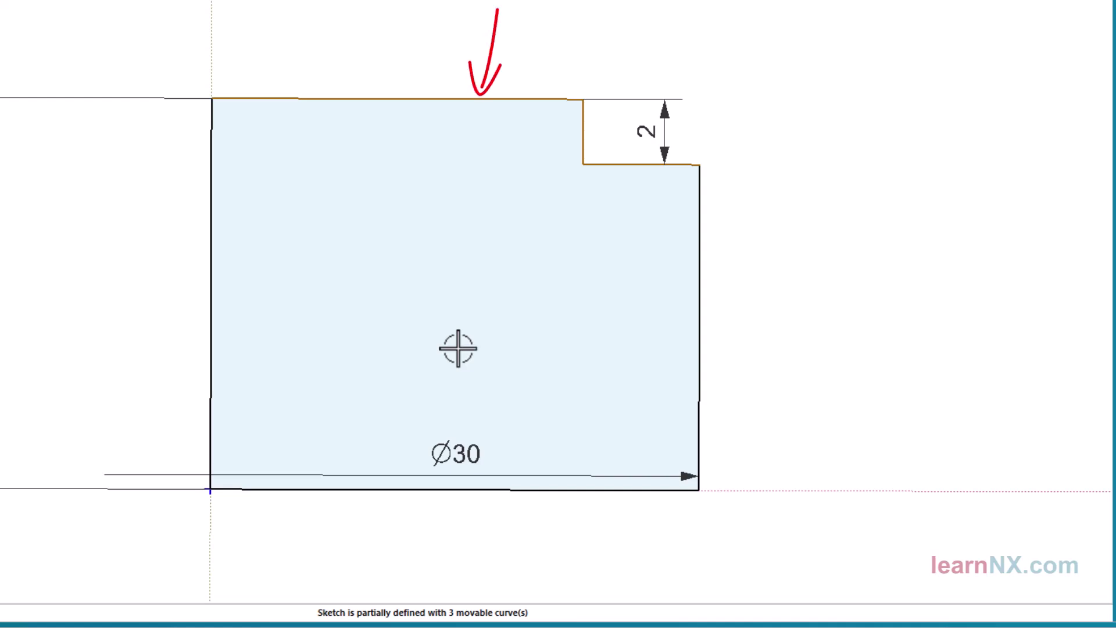
scroll(213, 291, down, 1)
scroll(458, 349, down, 2)
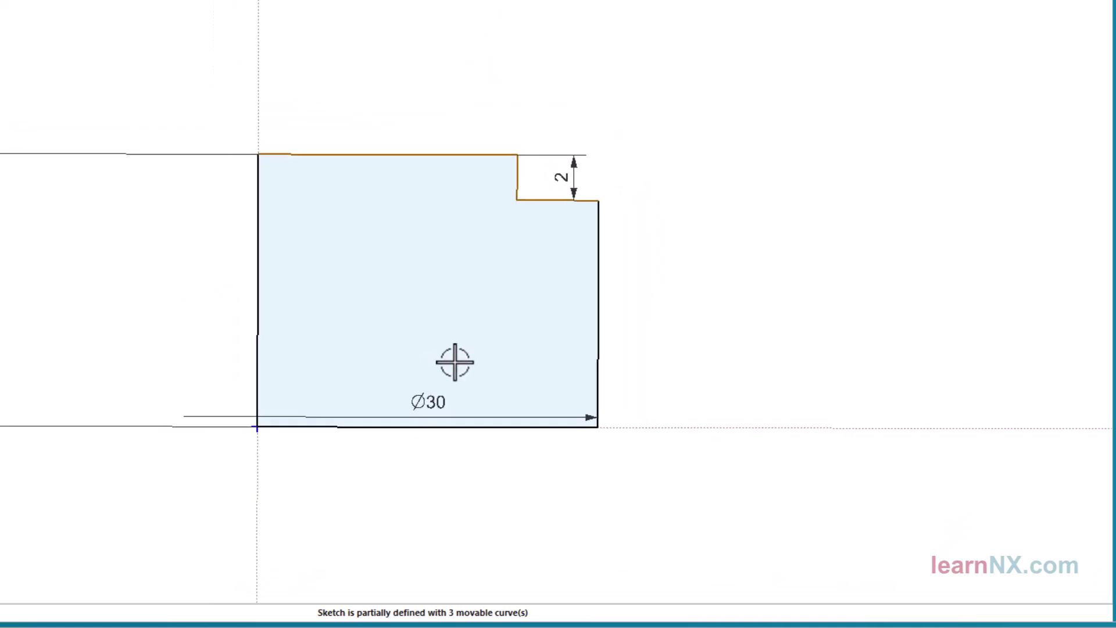
mouse_move(428, 399)
mouse_down()
mouse_move(416, 452)
mouse_move(375, 508)
mouse_move(387, 498)
mouse_up()
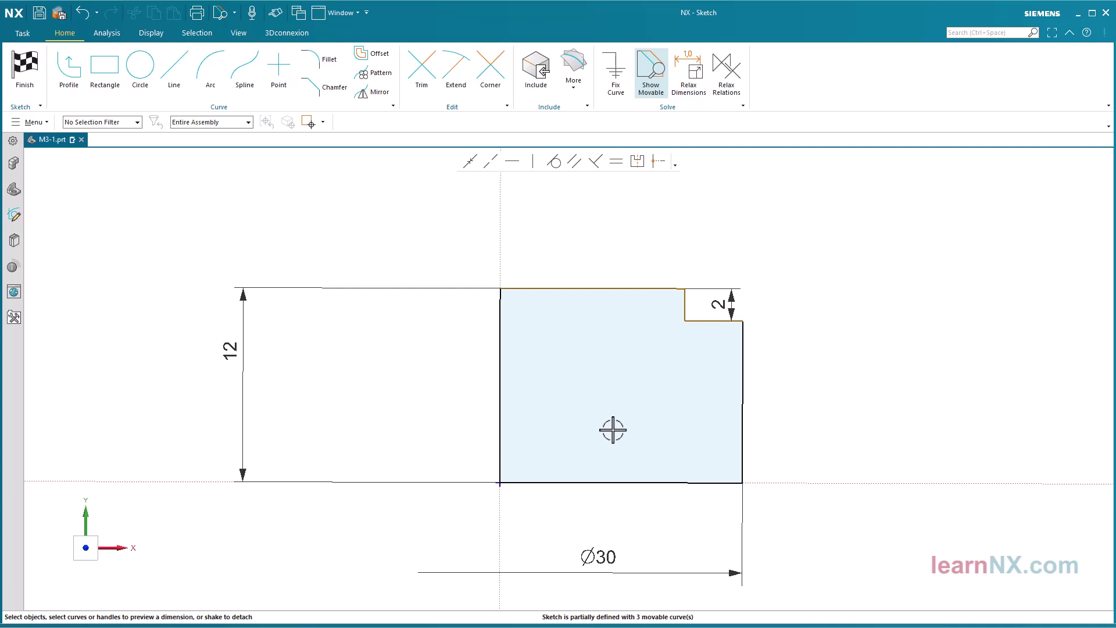
Add a Ø20 step diameter, then tidy the Ø20, Ø30 and 12 dimensions around the part.
click(500, 305)
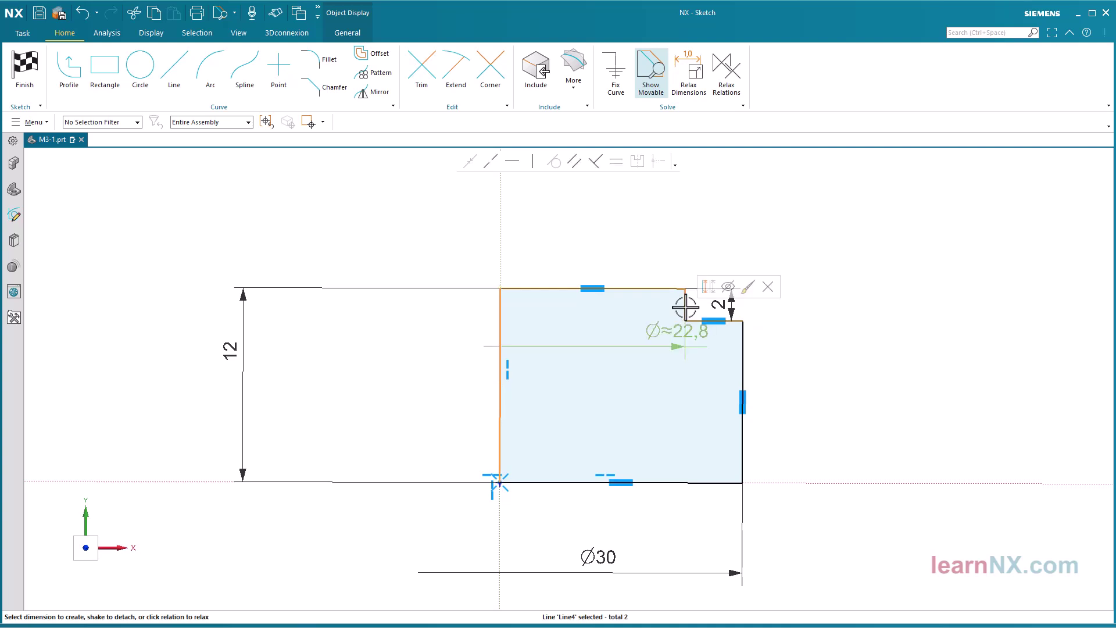
click(615, 320)
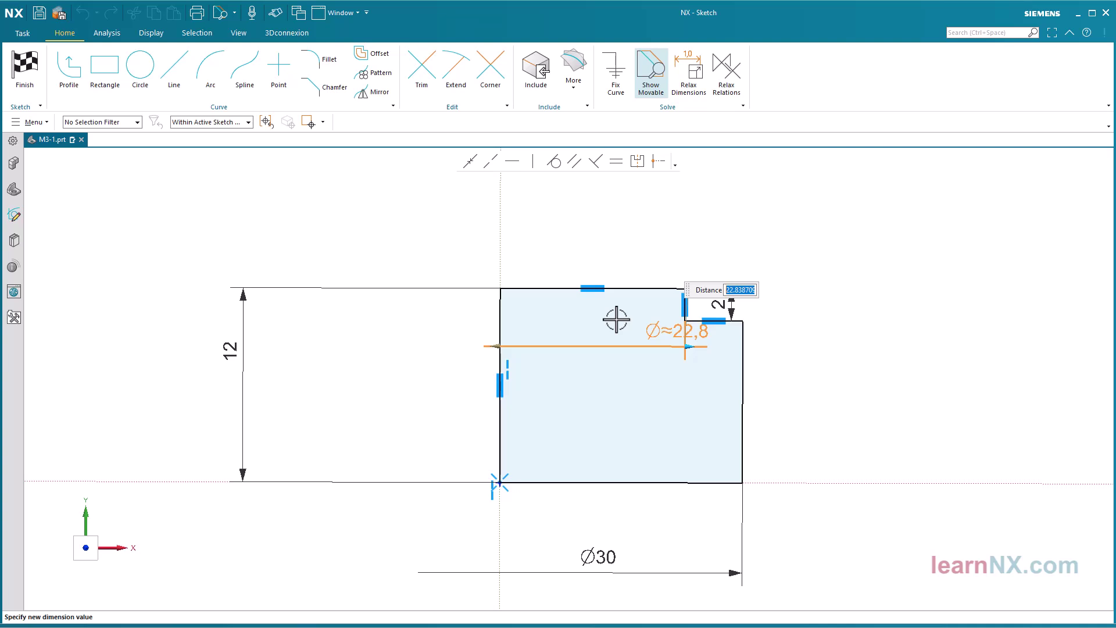
text(20)
key(Return)
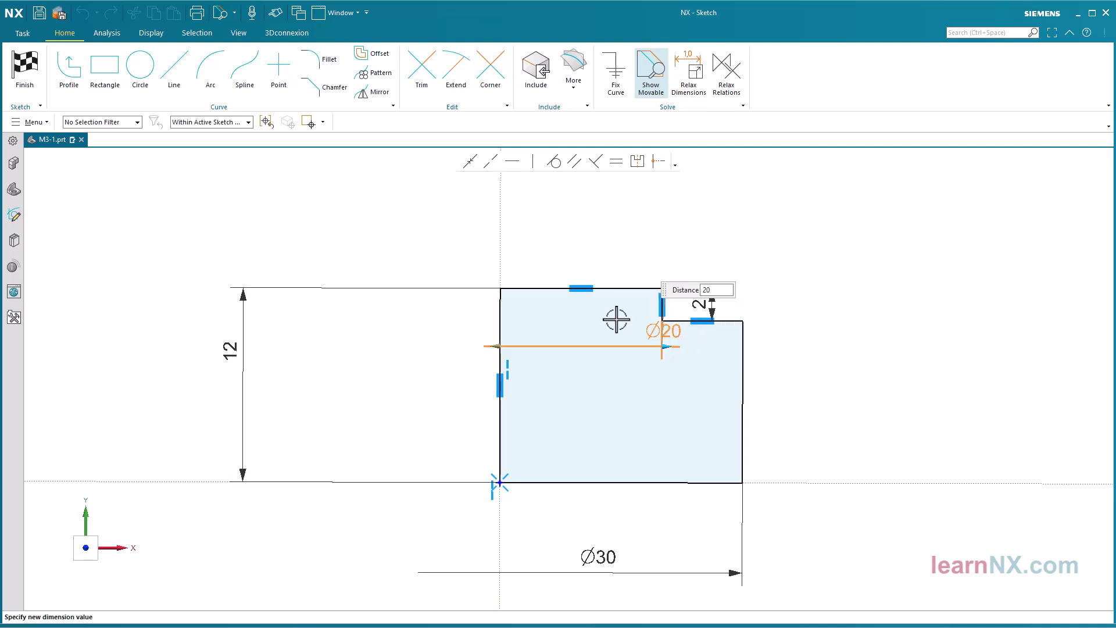
middle_click(616, 319)
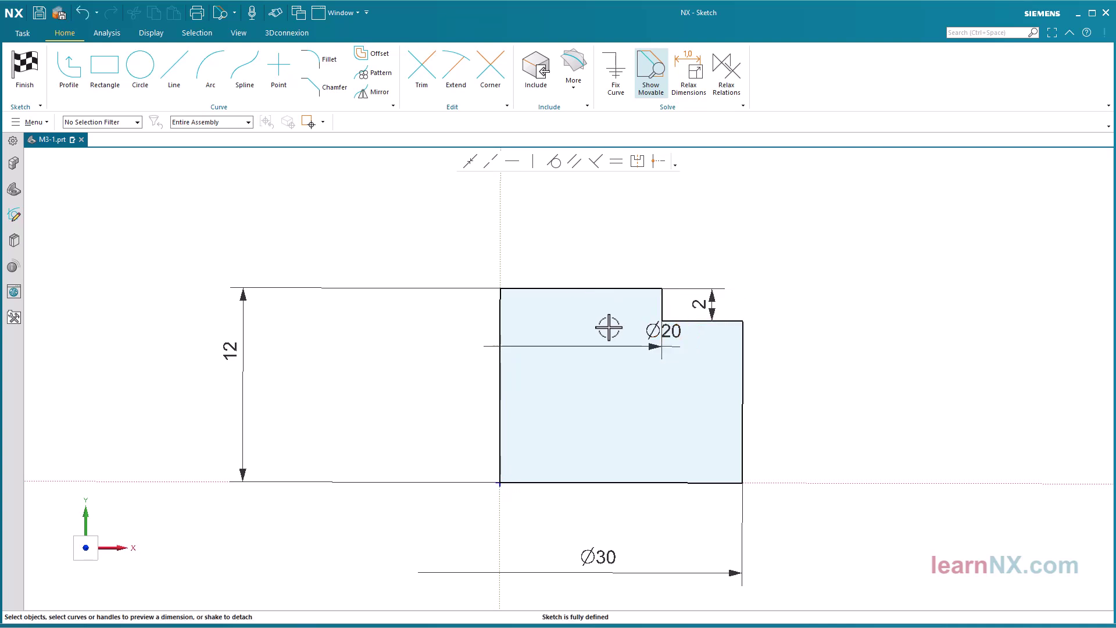
drag(653, 340, 574, 238)
drag(605, 550, 615, 517)
drag(223, 340, 413, 379)
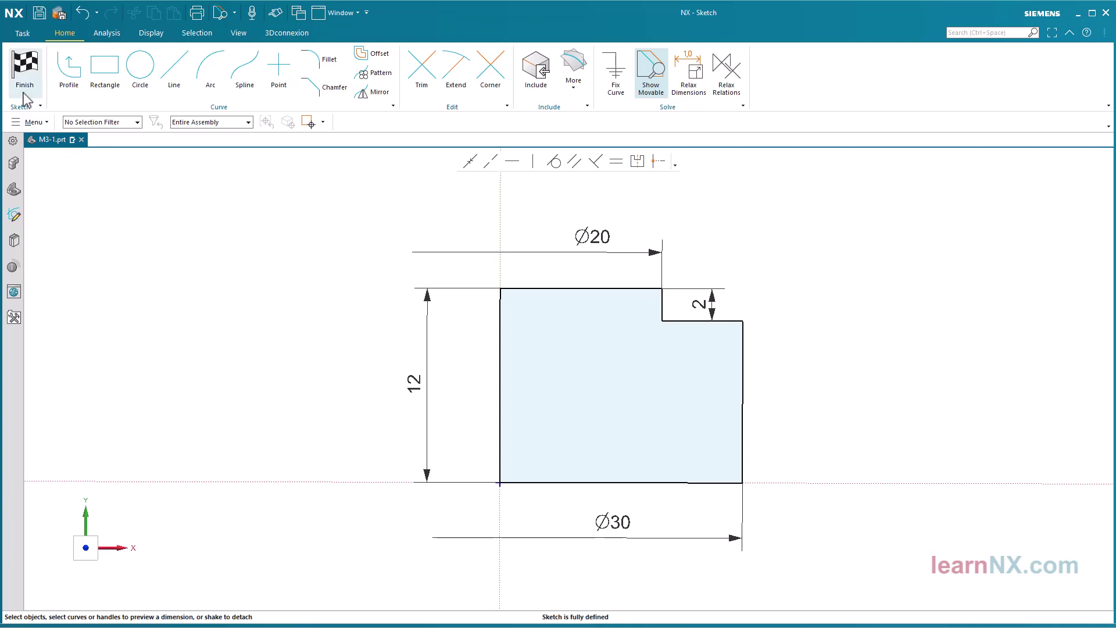
Finish the sketch, fit the view, and select the stepped profile SKETCH_002.
click(21, 71)
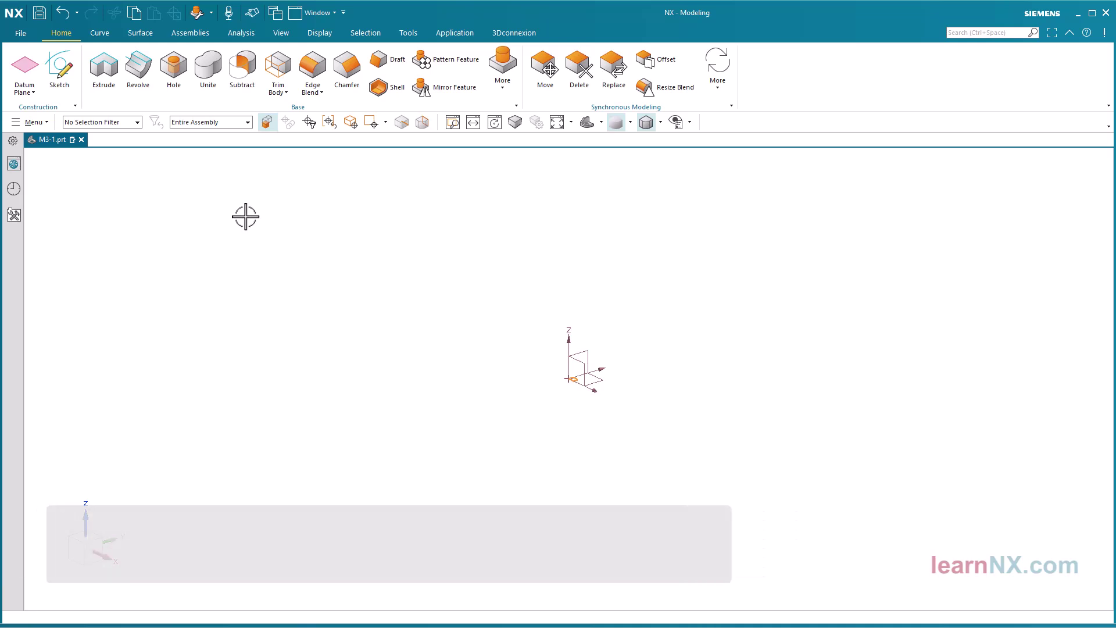
key(ctrl+f)
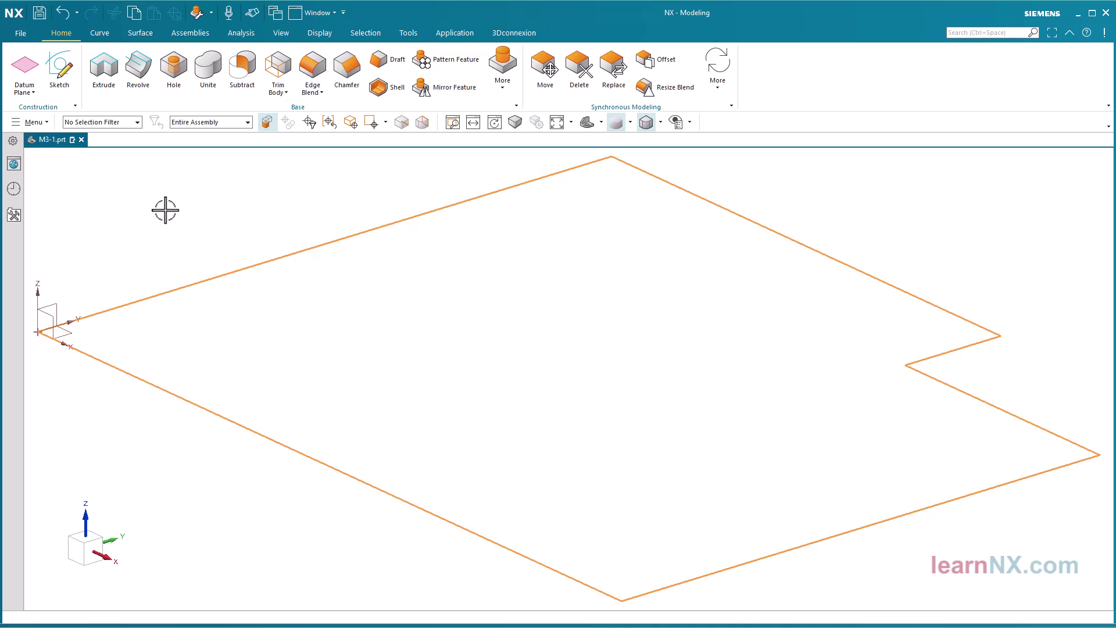
key(Escape)
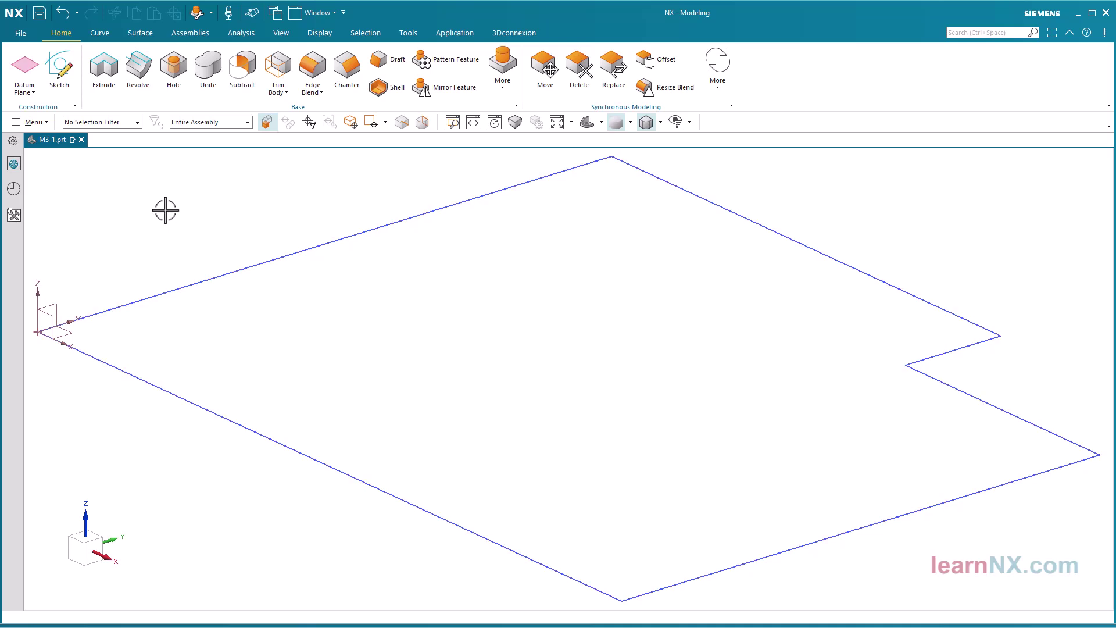
click(159, 292)
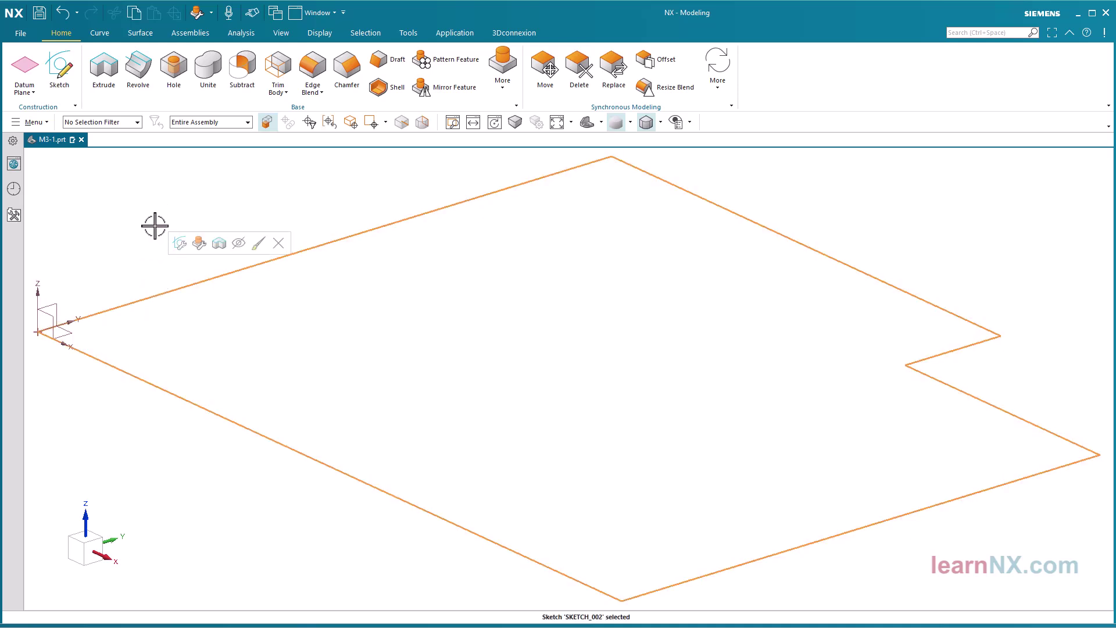
Revolve the selected stepped sketch a full 0–360° into a solid.
click(138, 74)
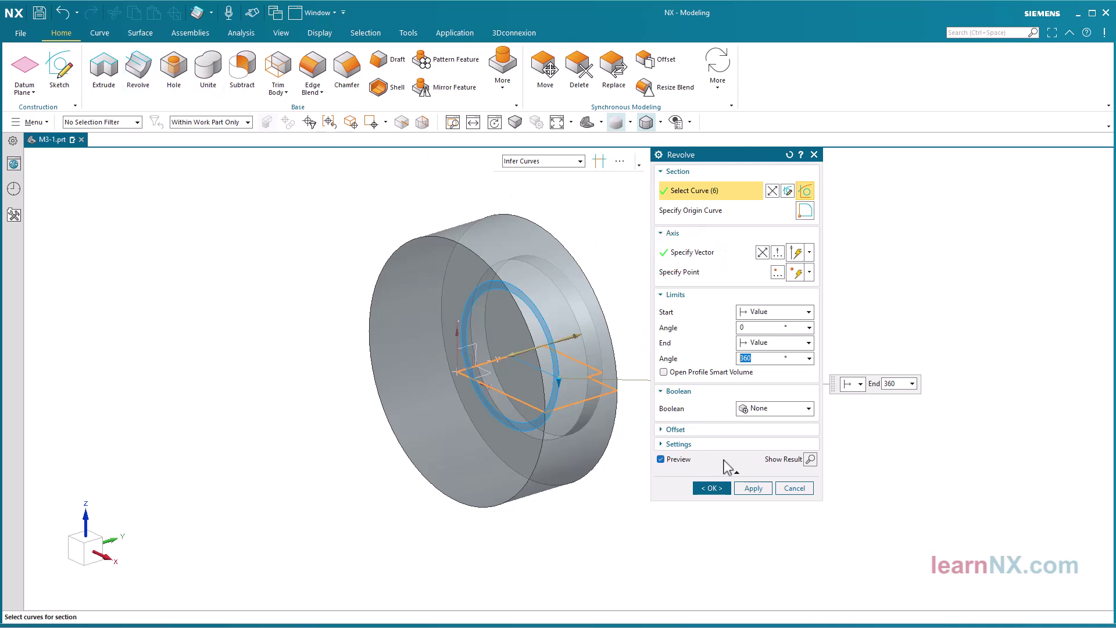
click(721, 489)
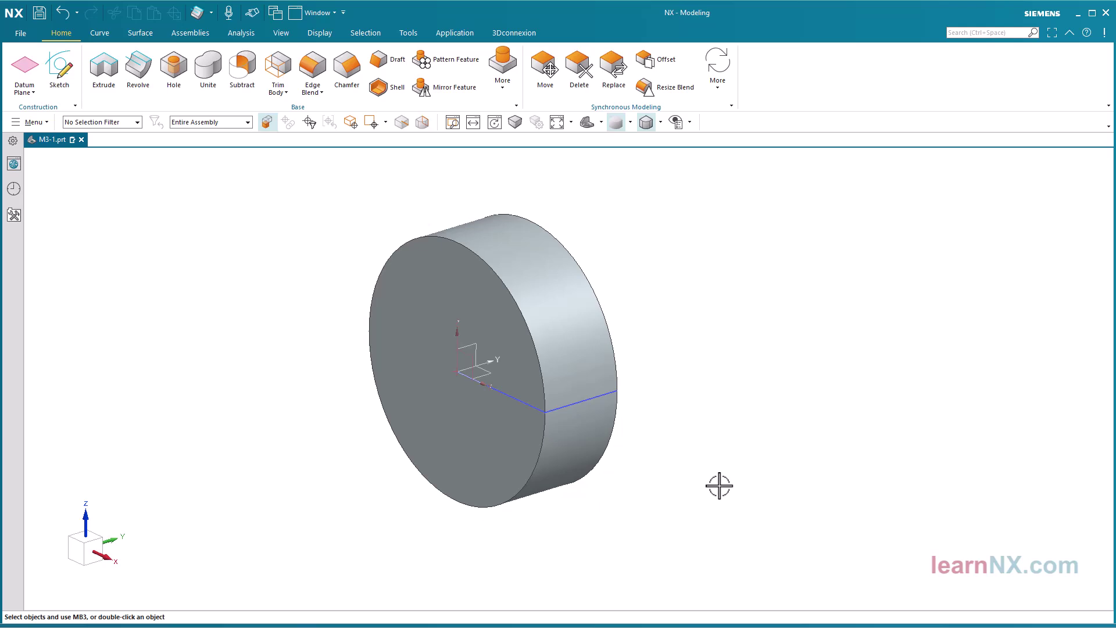
Edit the sketch's step dimension from 2 to 5.2 and finish to update the part.
double_click(604, 398)
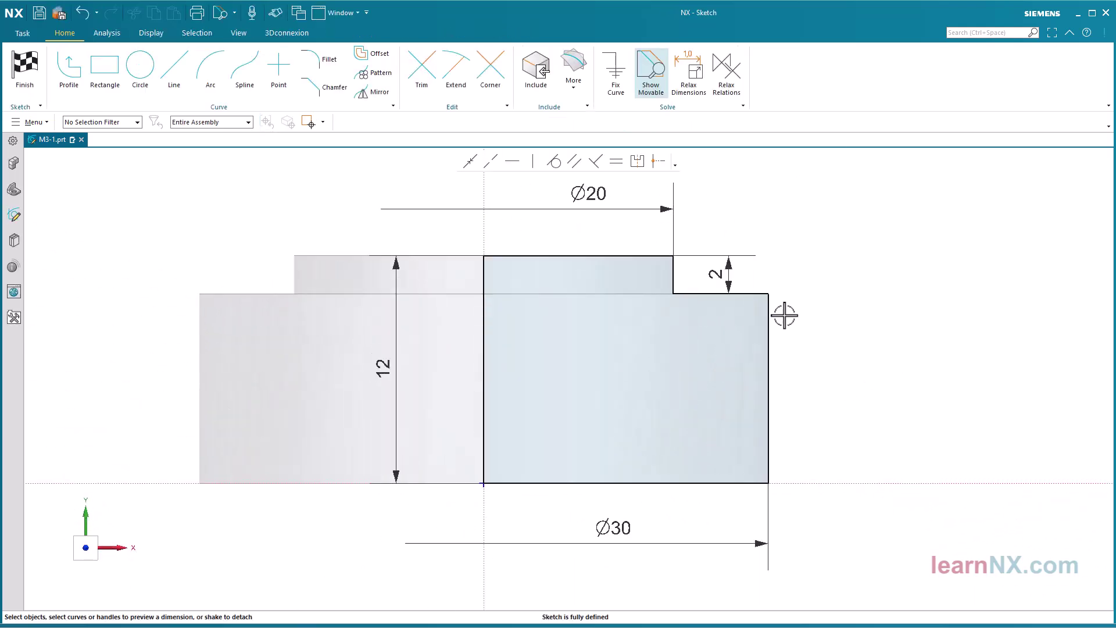
double_click(726, 273)
drag(729, 296, 727, 356)
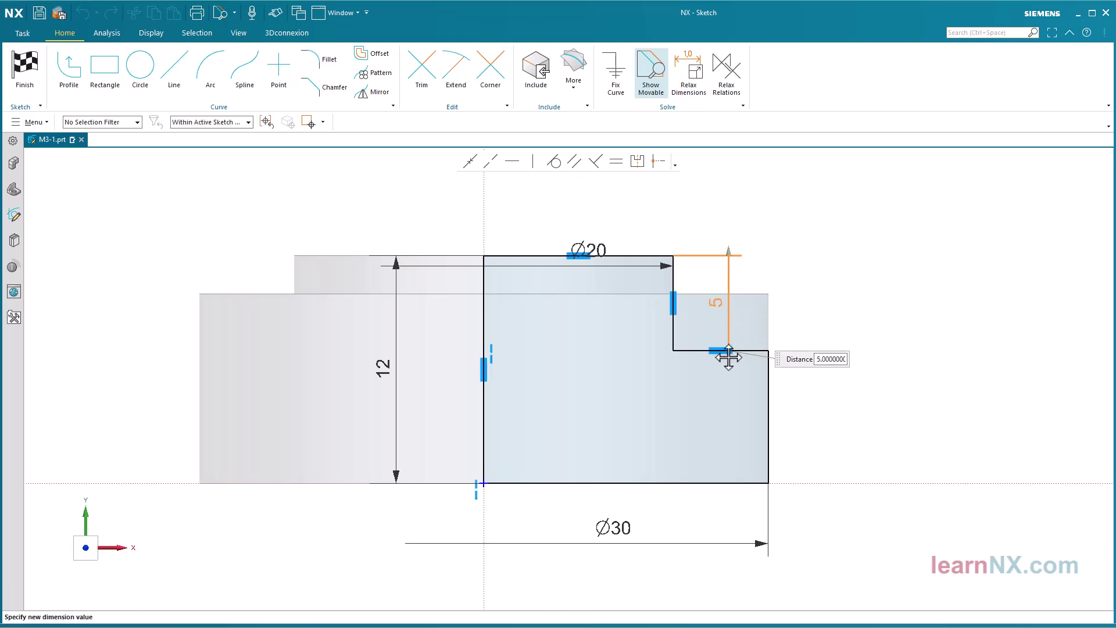
click(24, 71)
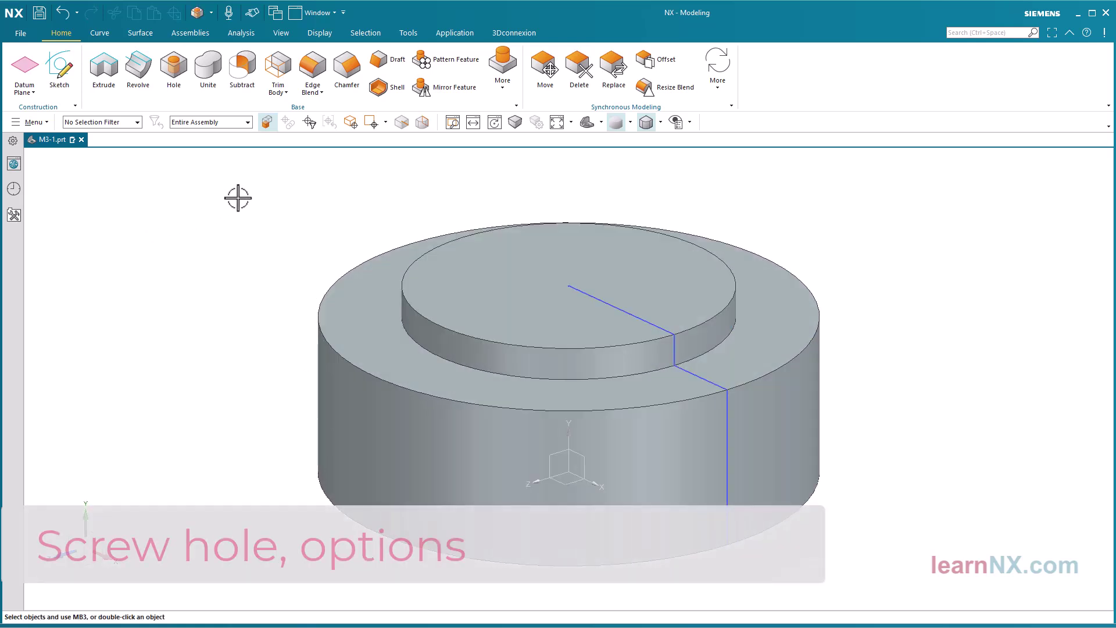
Start a Counterbored hole sized for screw clearance: ISO, Socket Head 4762, M6.
click(181, 72)
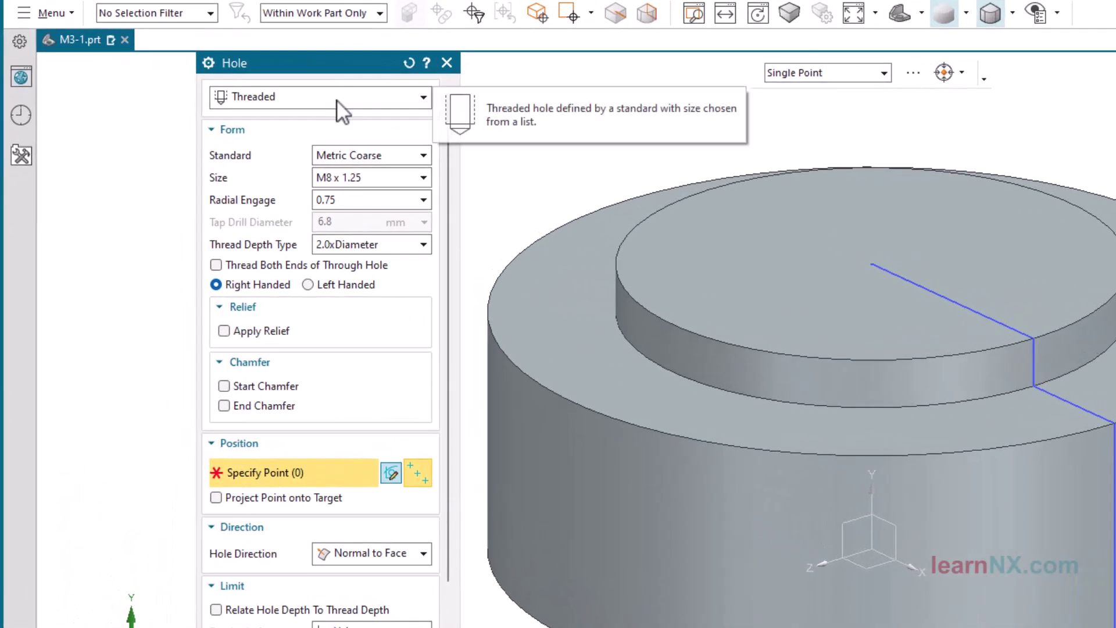
click(336, 100)
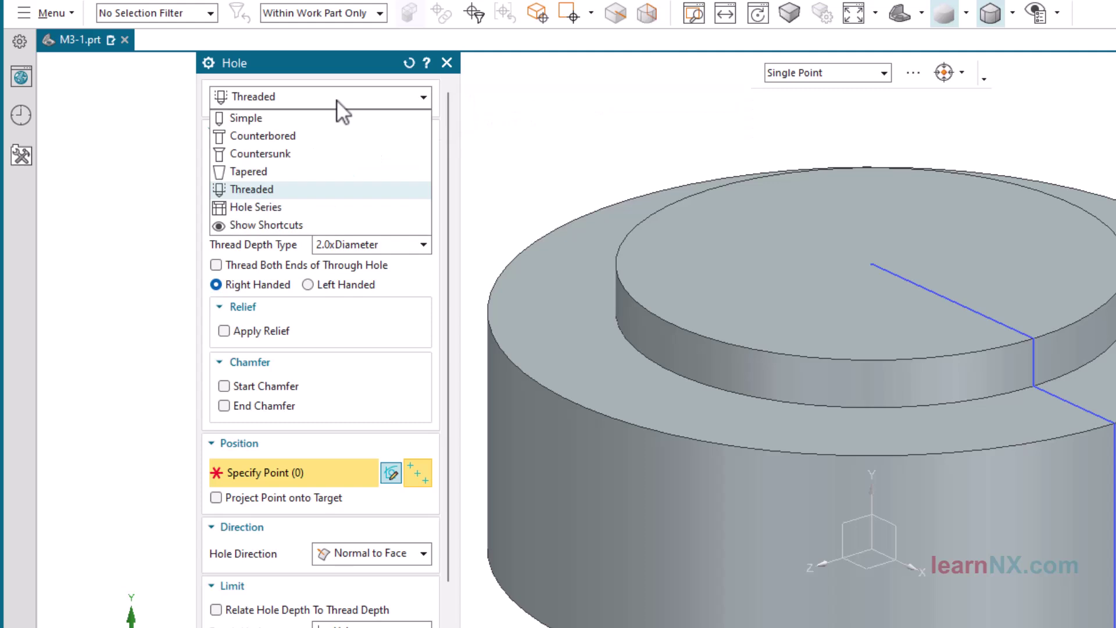
click(317, 137)
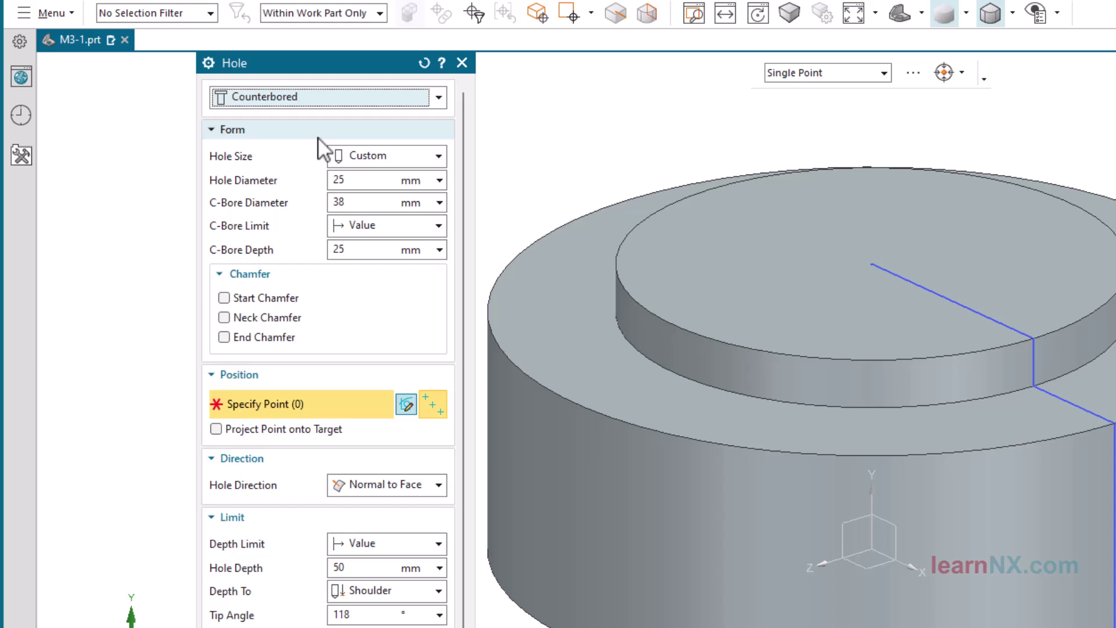
click(394, 156)
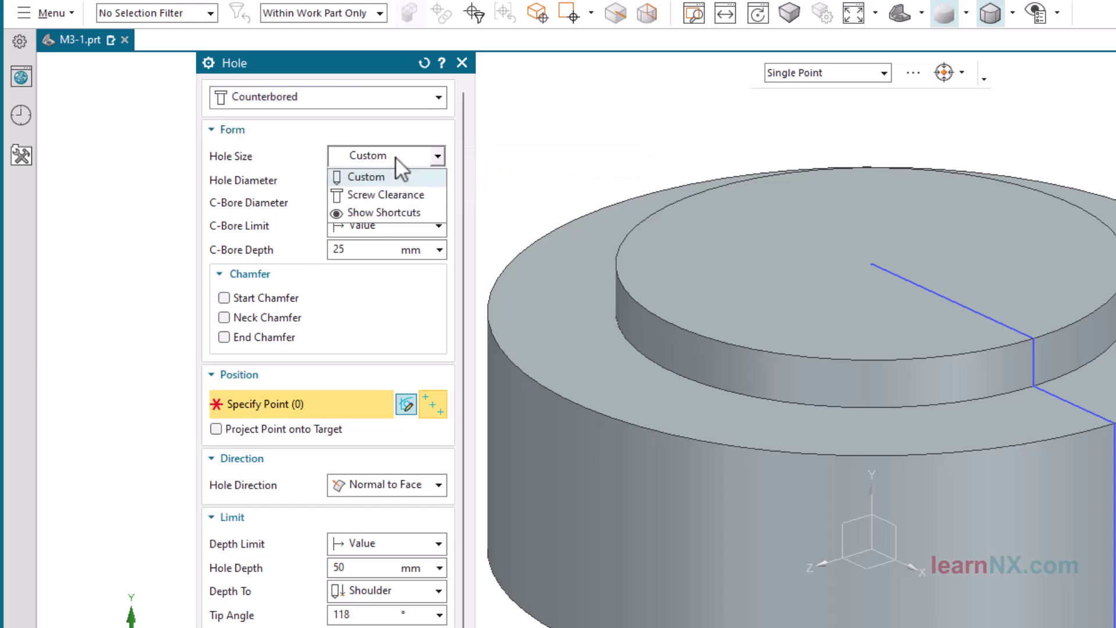
click(406, 196)
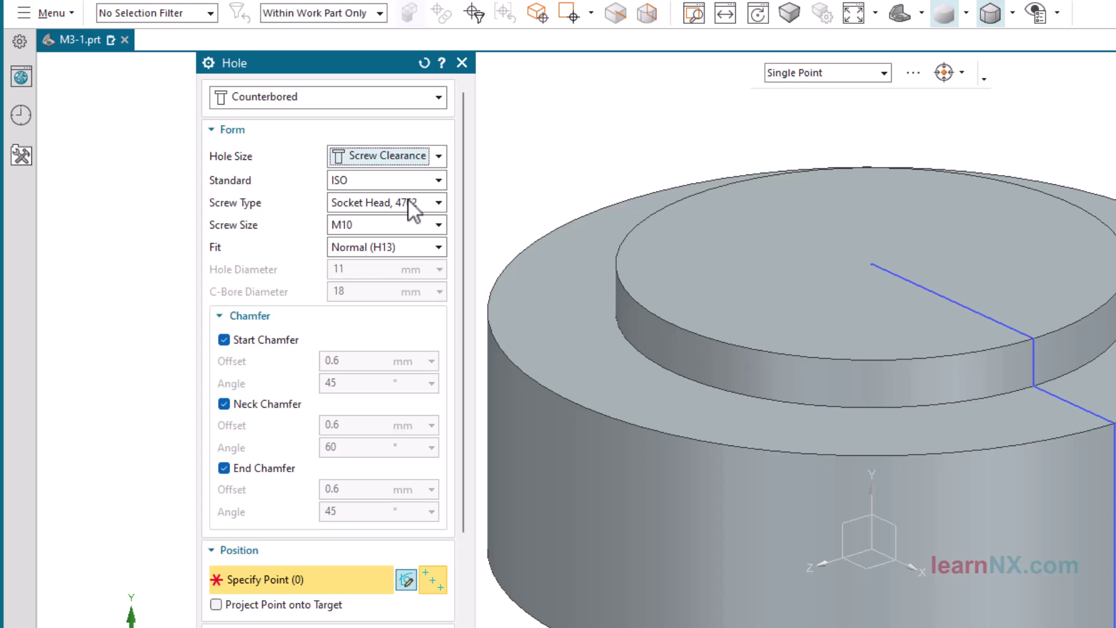
click(438, 181)
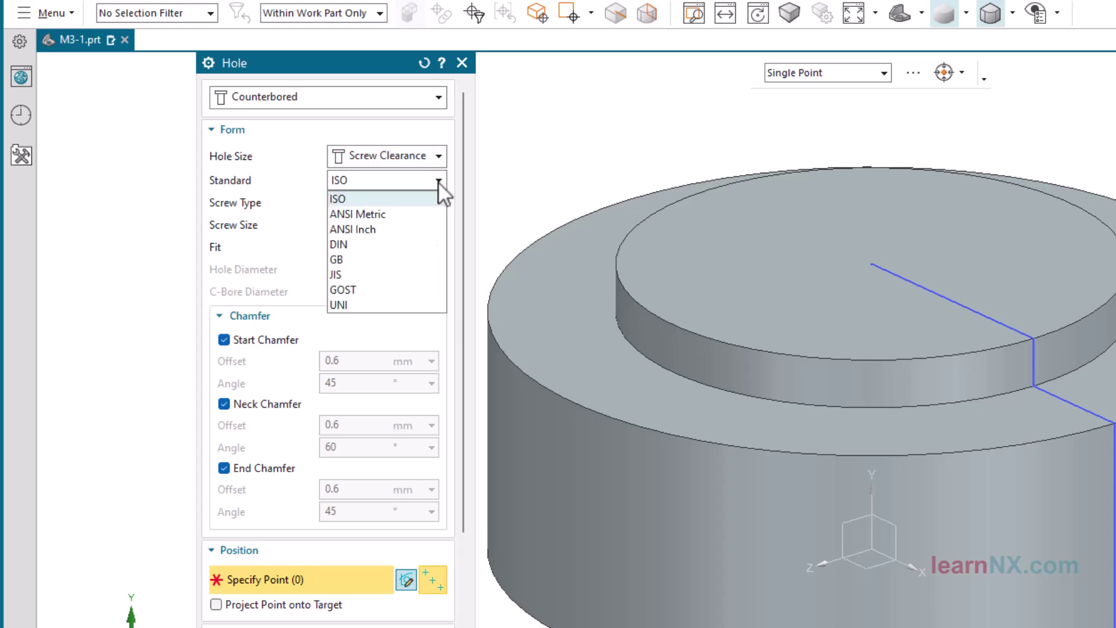
click(438, 182)
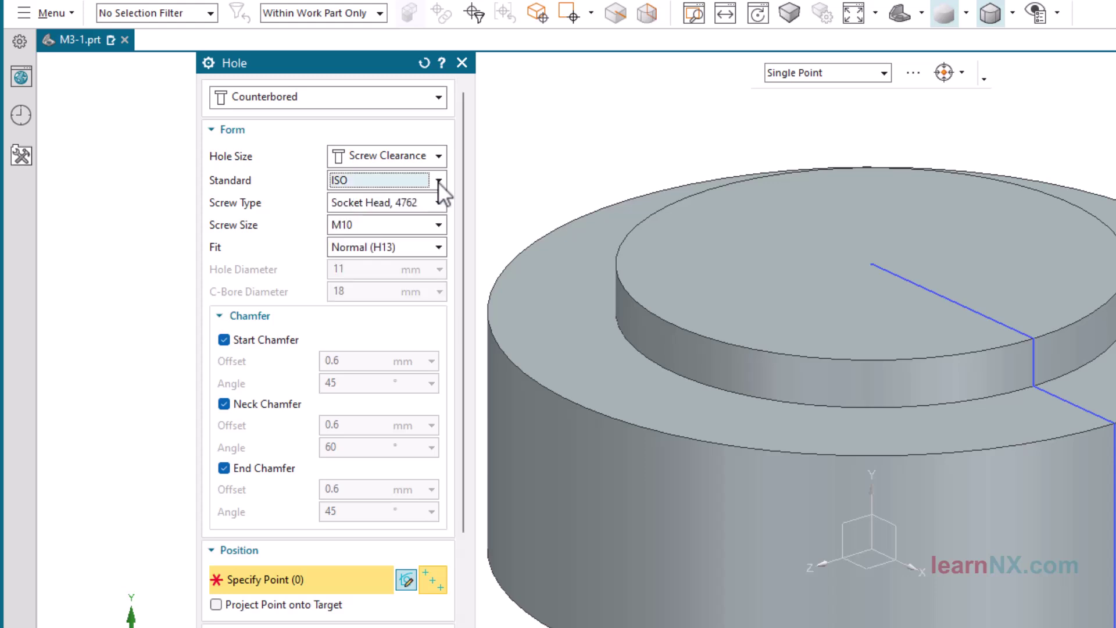
click(439, 203)
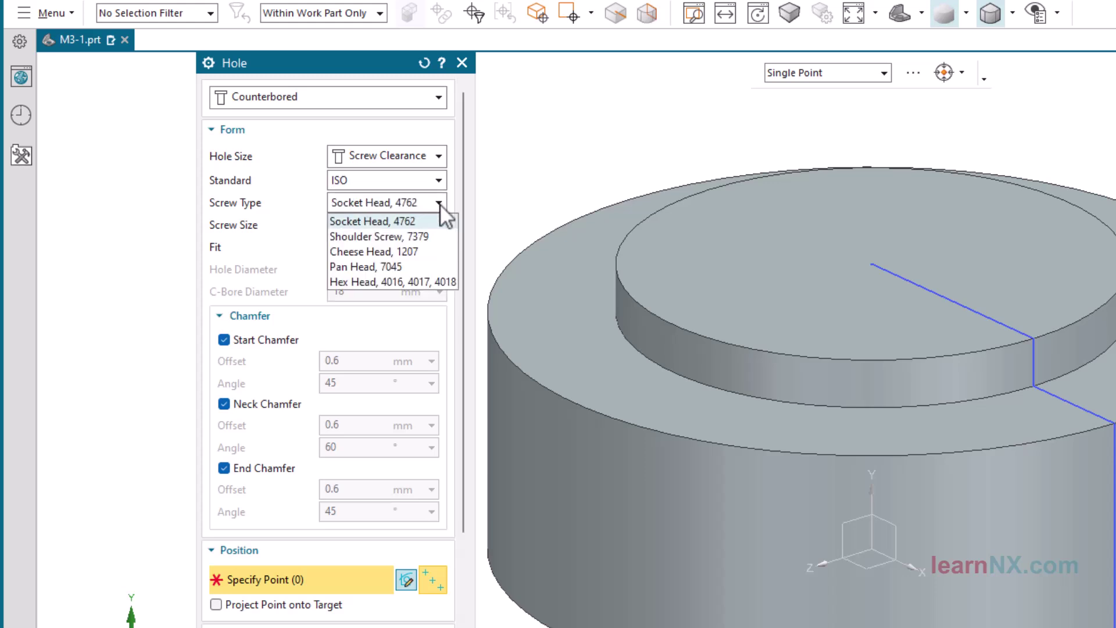
click(433, 223)
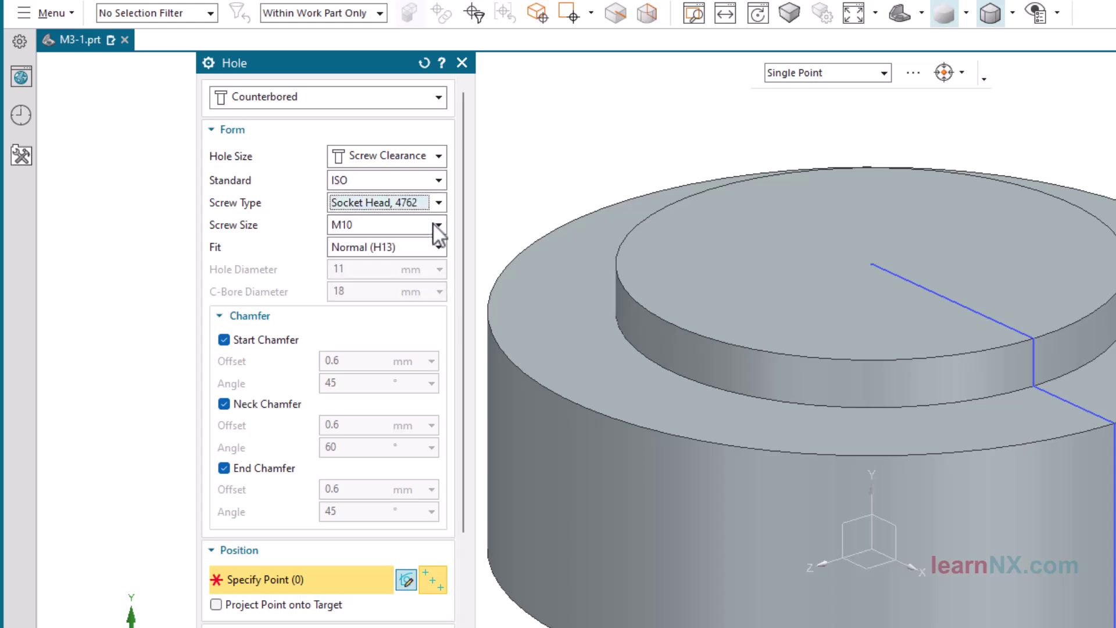
click(439, 225)
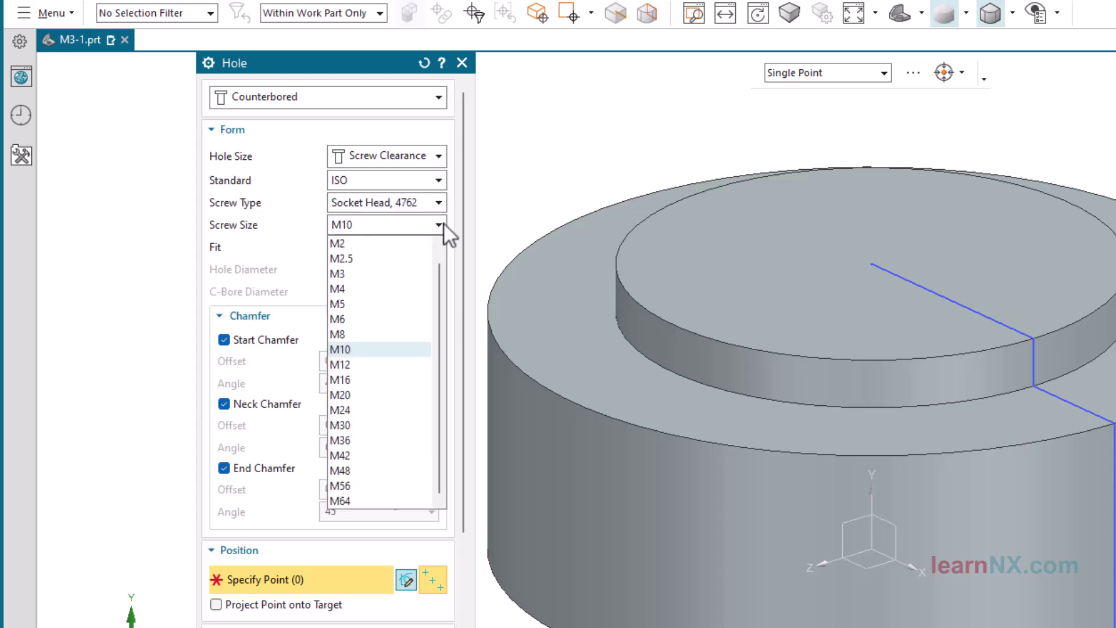
click(397, 319)
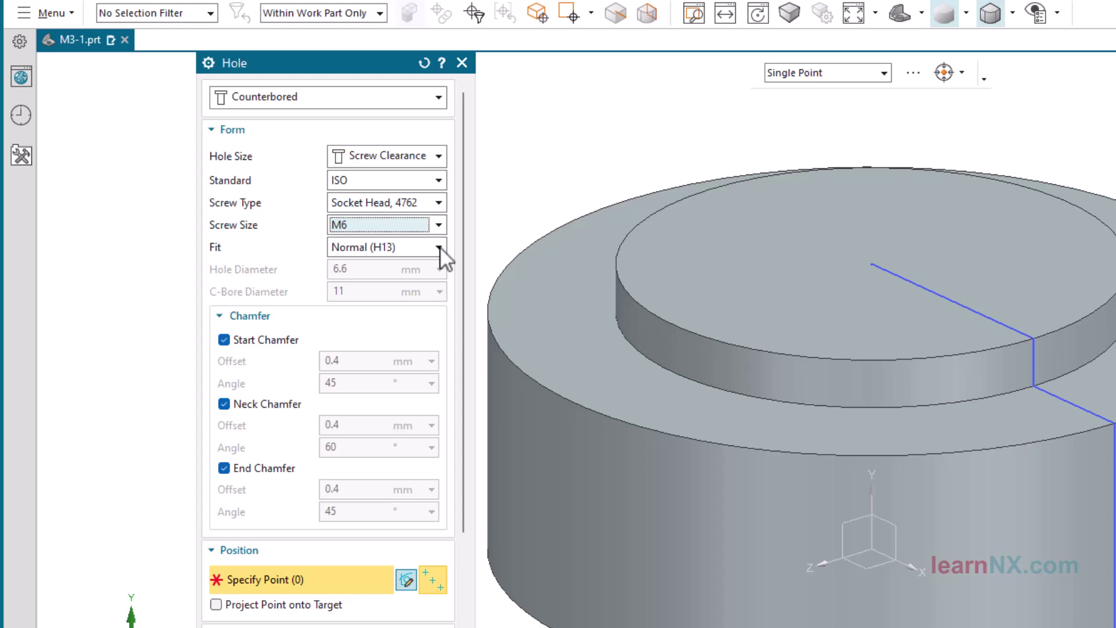
click(438, 204)
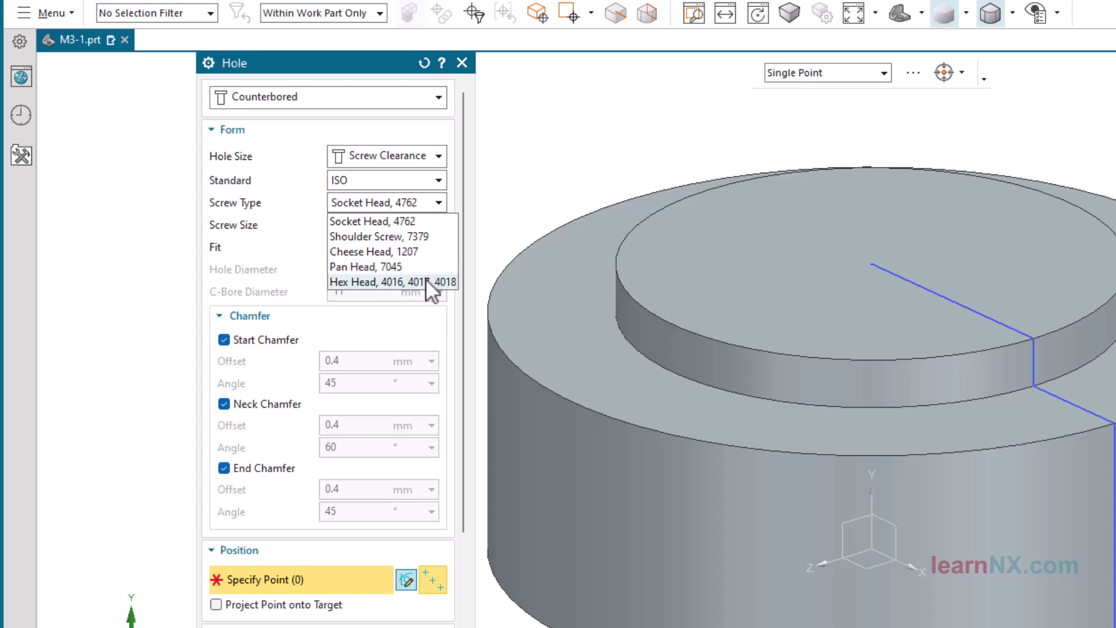
click(424, 221)
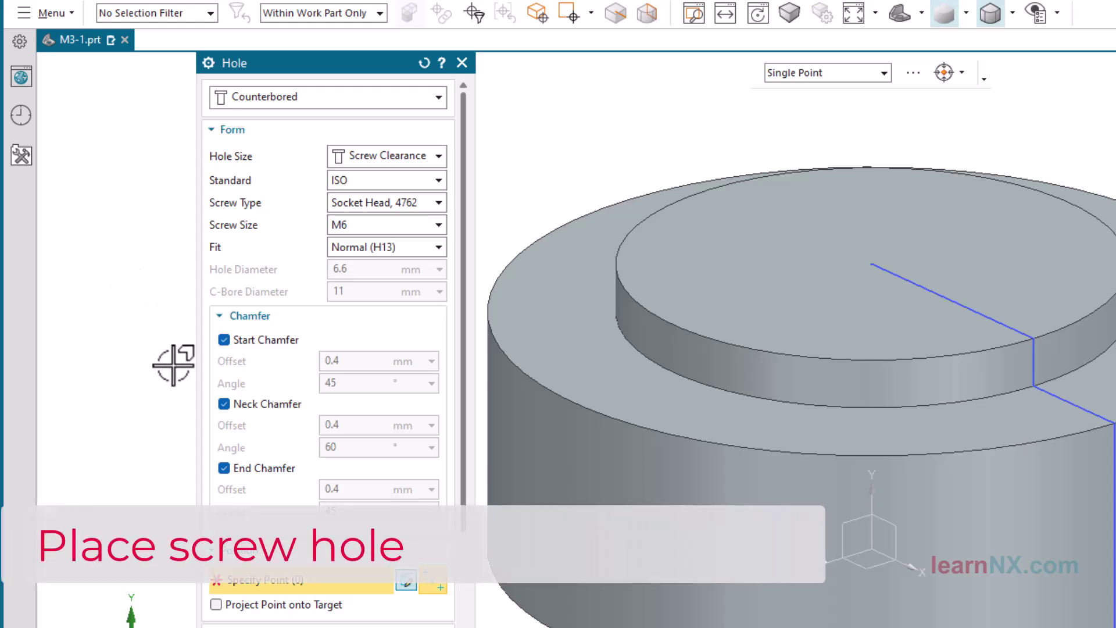
Turn off the neck chamfer and make the hole go through the whole body.
click(224, 404)
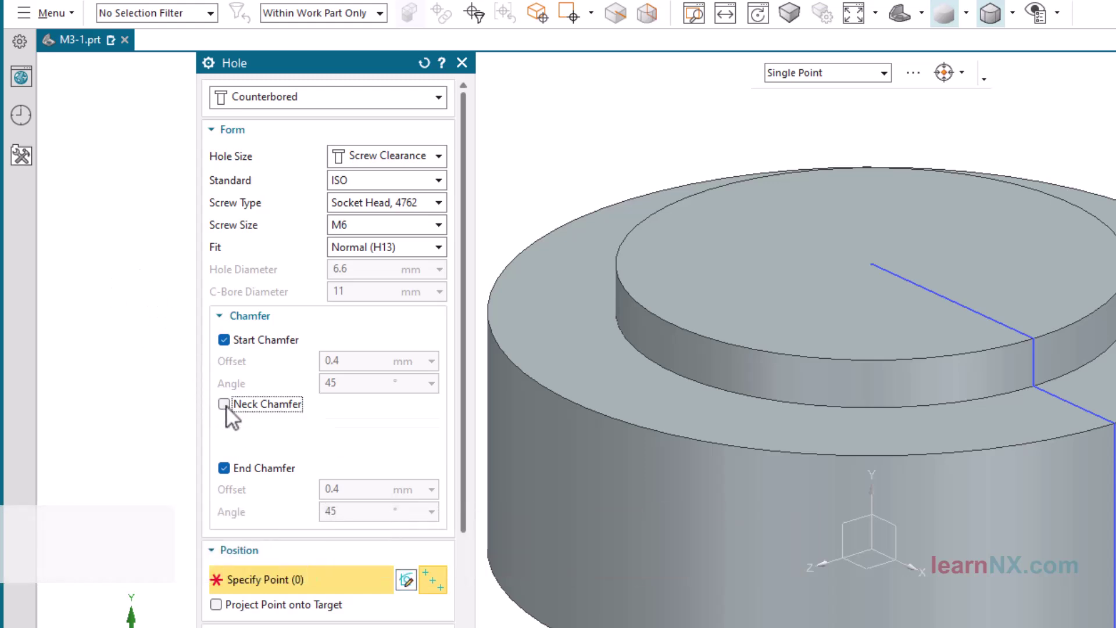
click(247, 318)
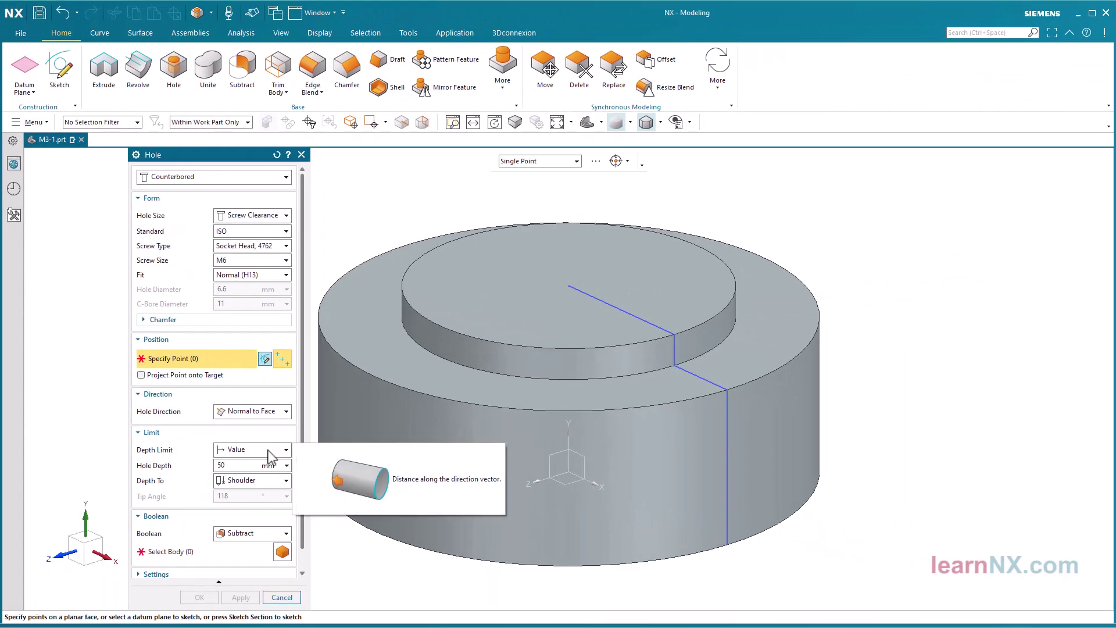
click(411, 516)
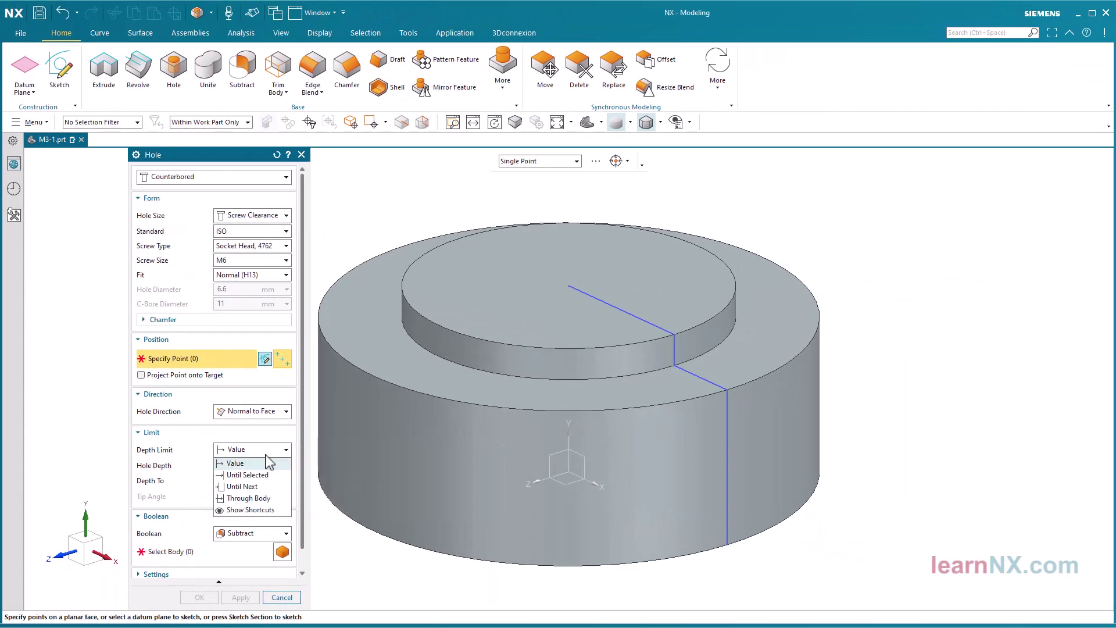
click(262, 498)
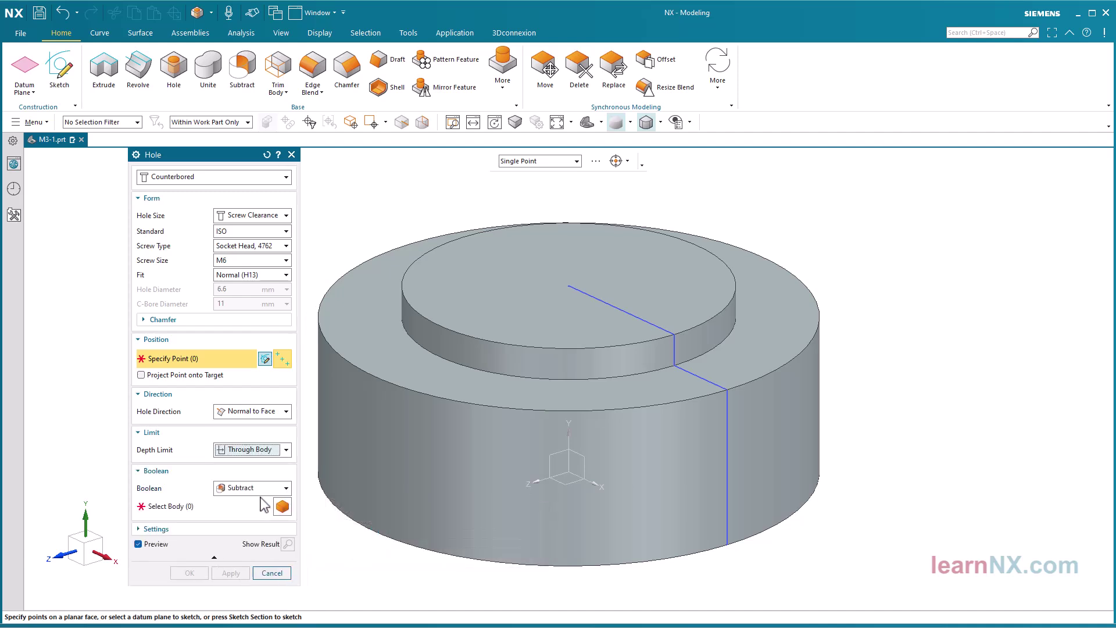
click(560, 162)
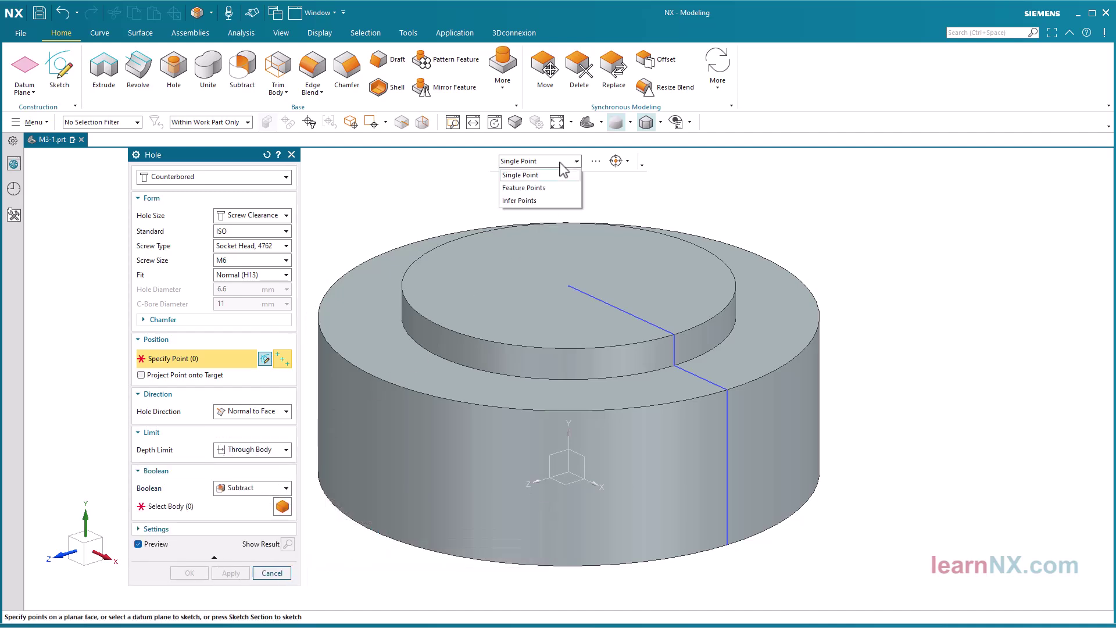
click(544, 175)
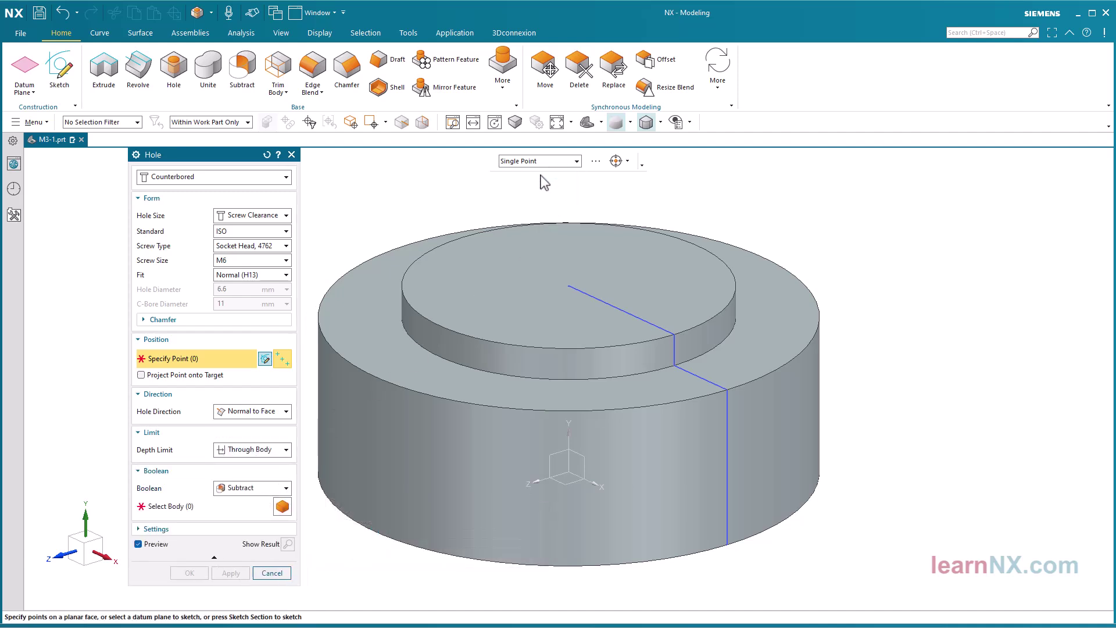
Place the hole at the top face's arc centre using an Edge filter and snaps, and create it.
click(115, 123)
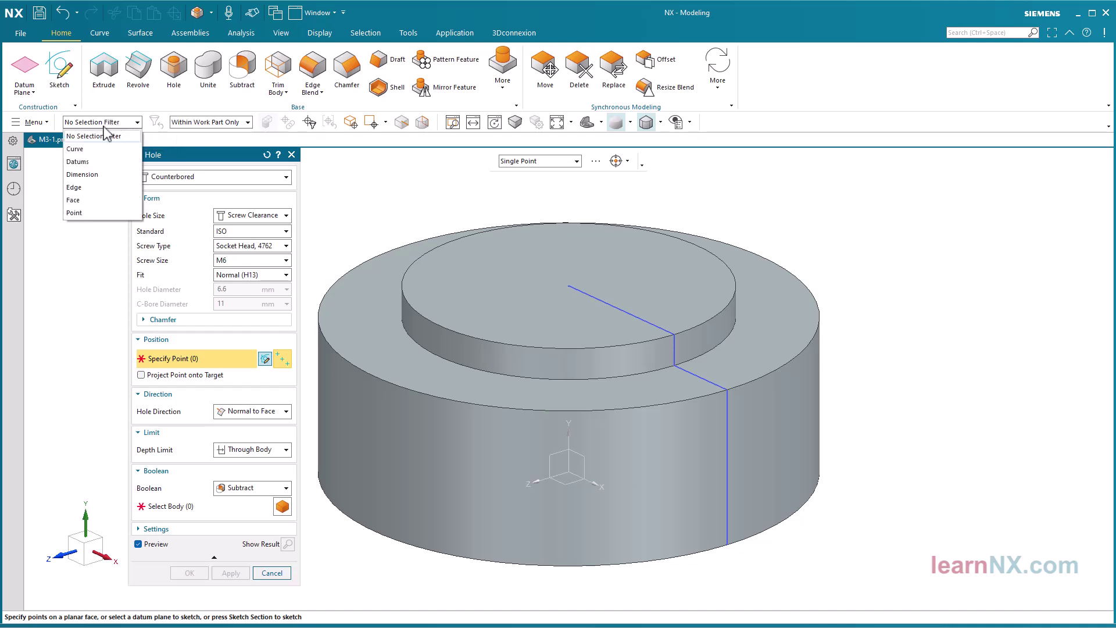
click(74, 187)
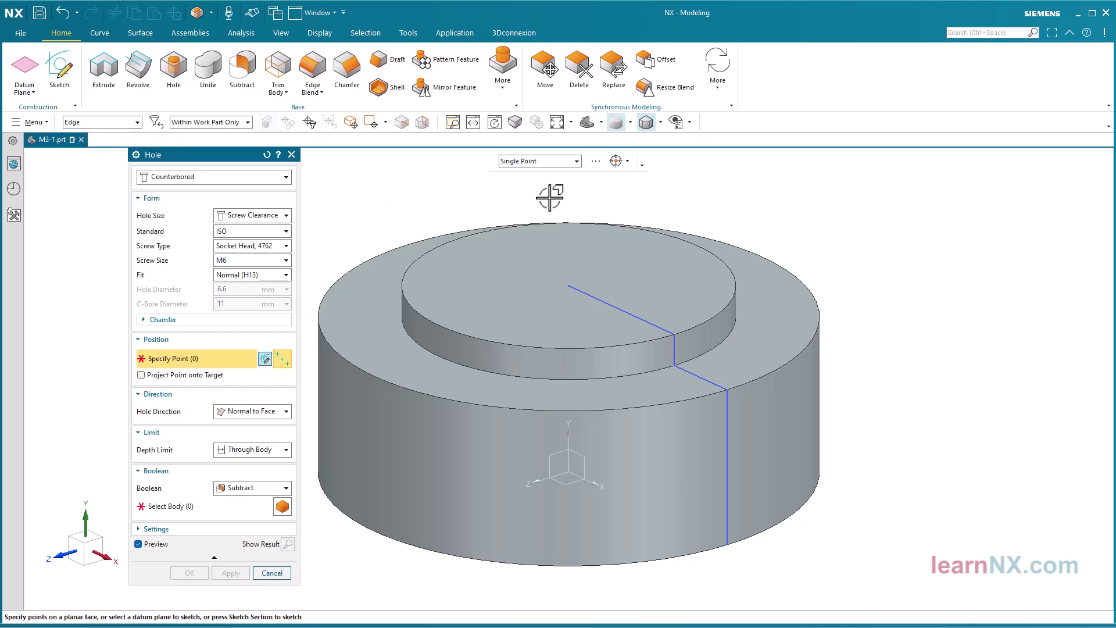
click(628, 162)
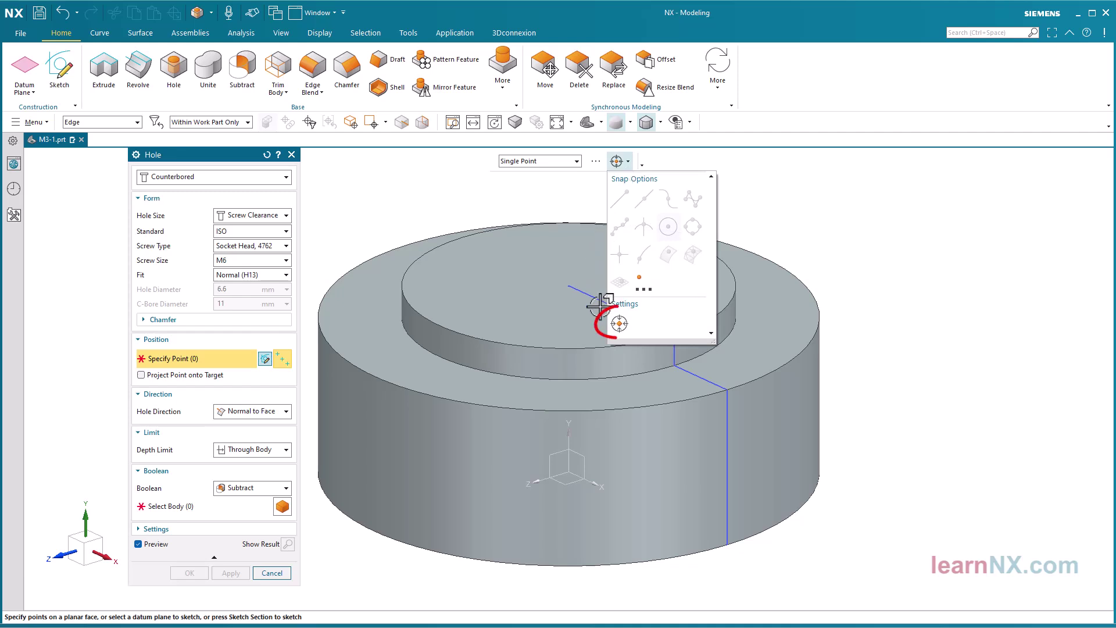
click(619, 323)
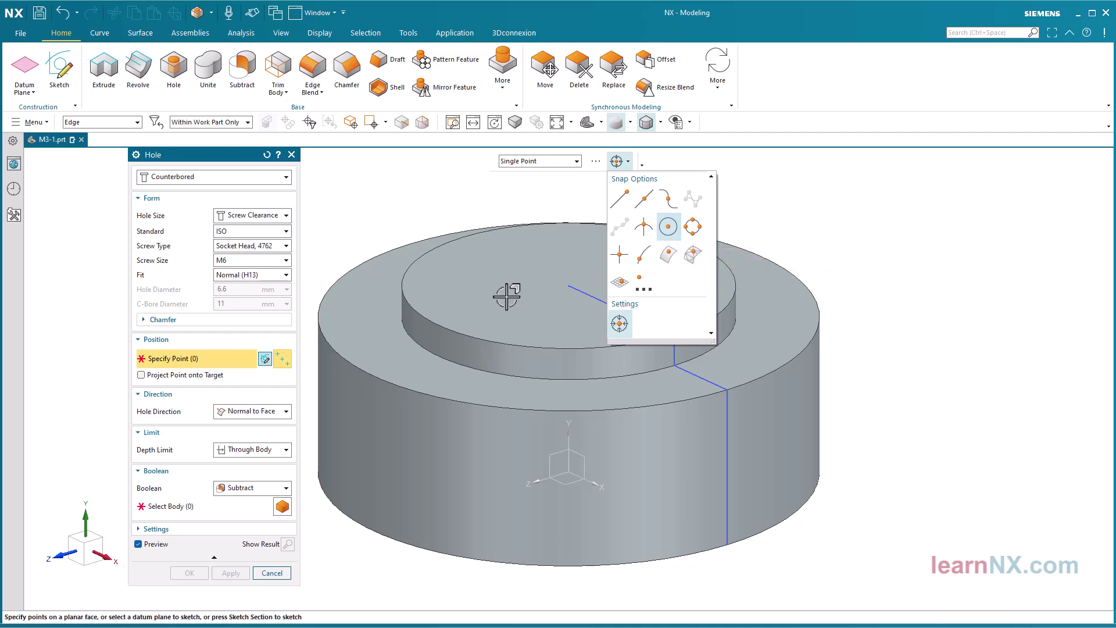
click(460, 323)
middle_click(460, 313)
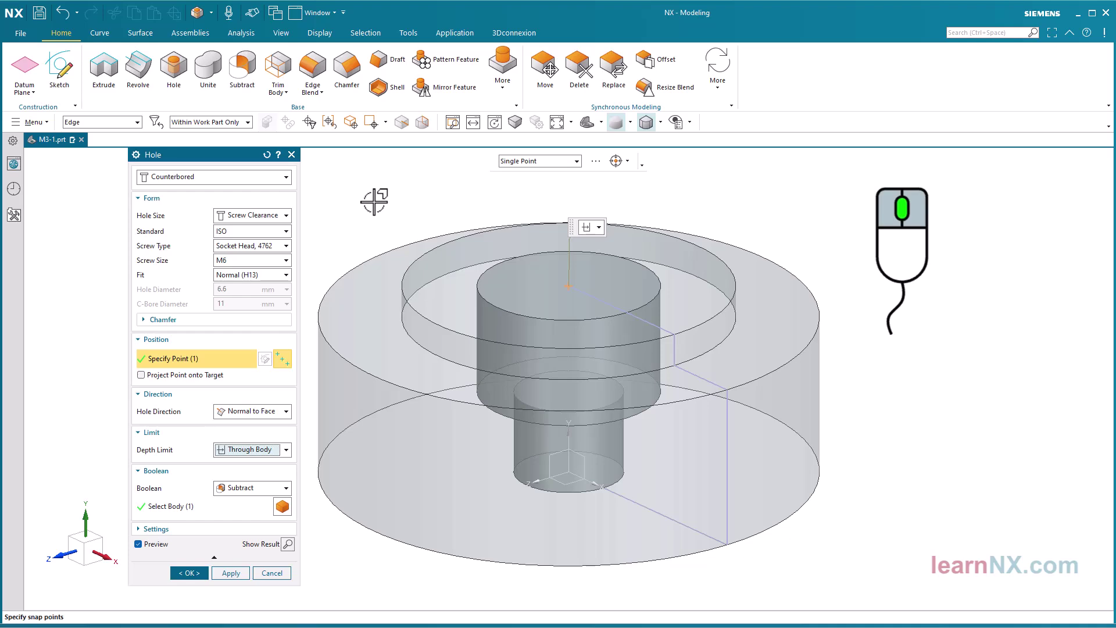
middle_click(373, 202)
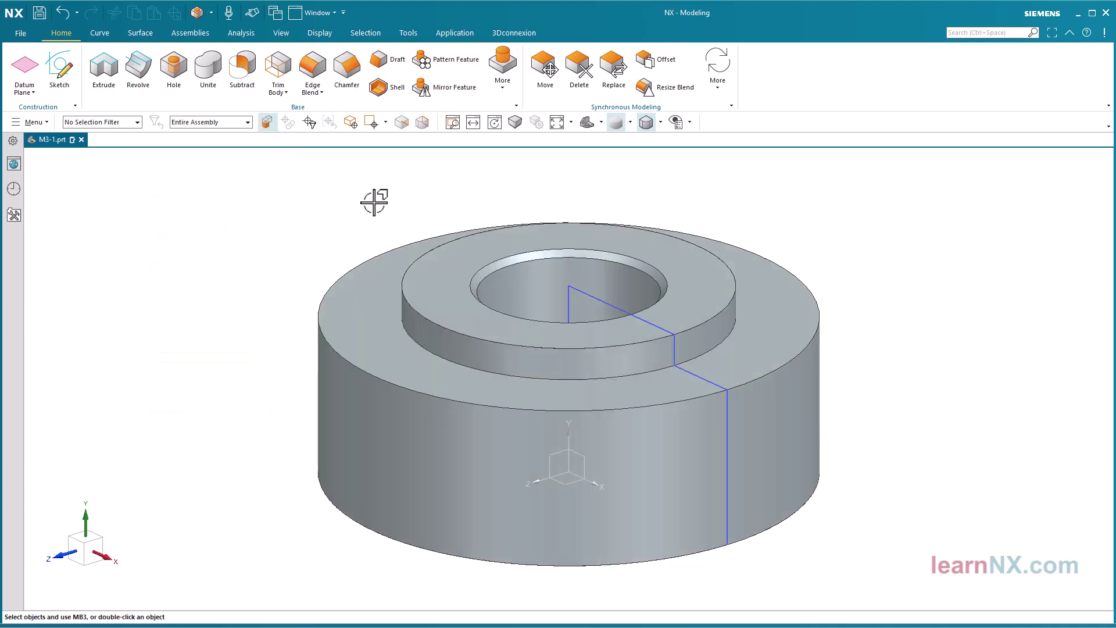
Start a Chamfer with a Symmetric cross section, keeping single-edge selection.
middle_drag(374, 202, 374, 201)
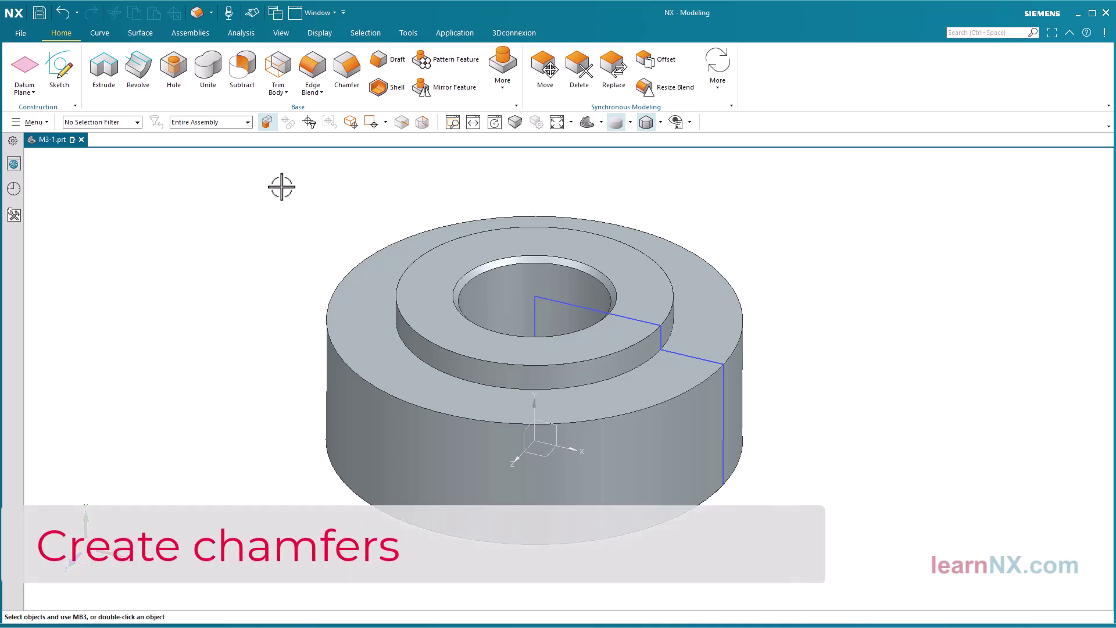
click(348, 68)
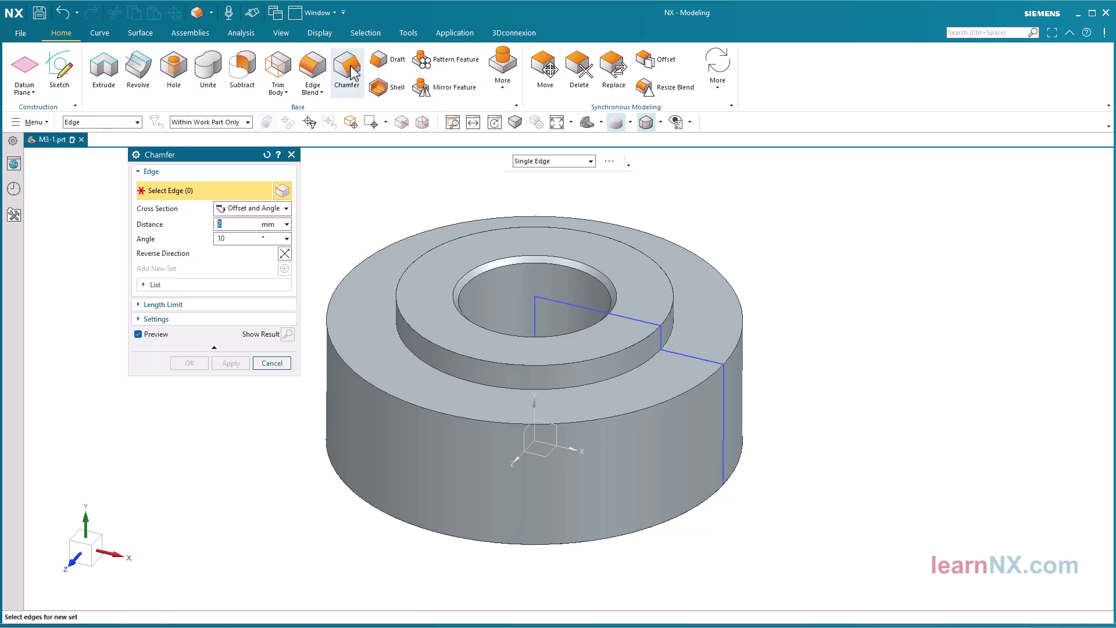
click(270, 209)
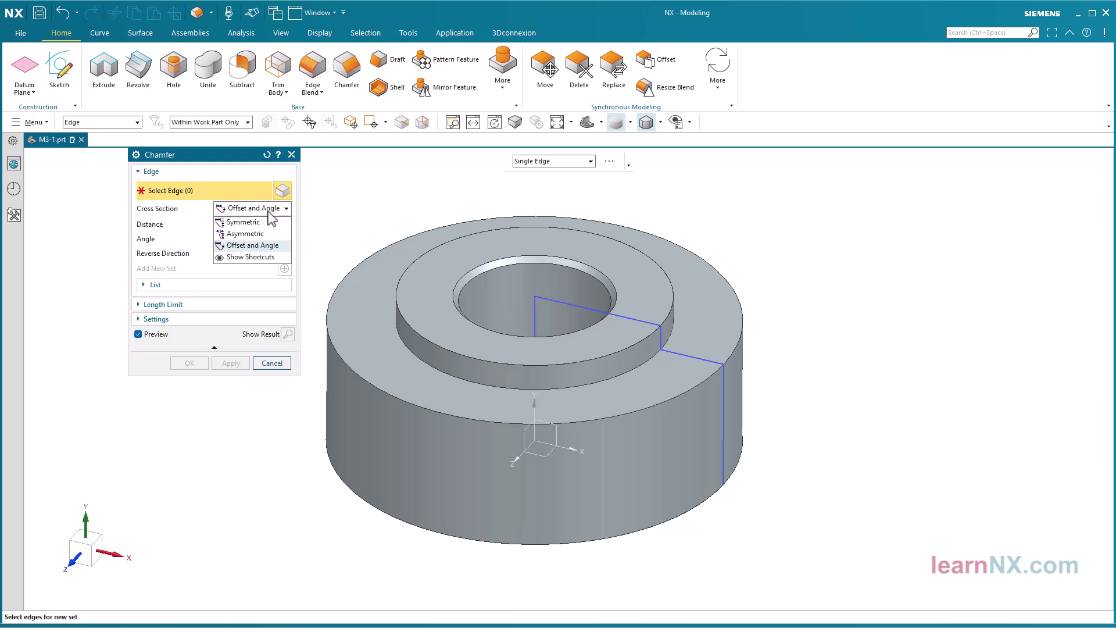
click(261, 223)
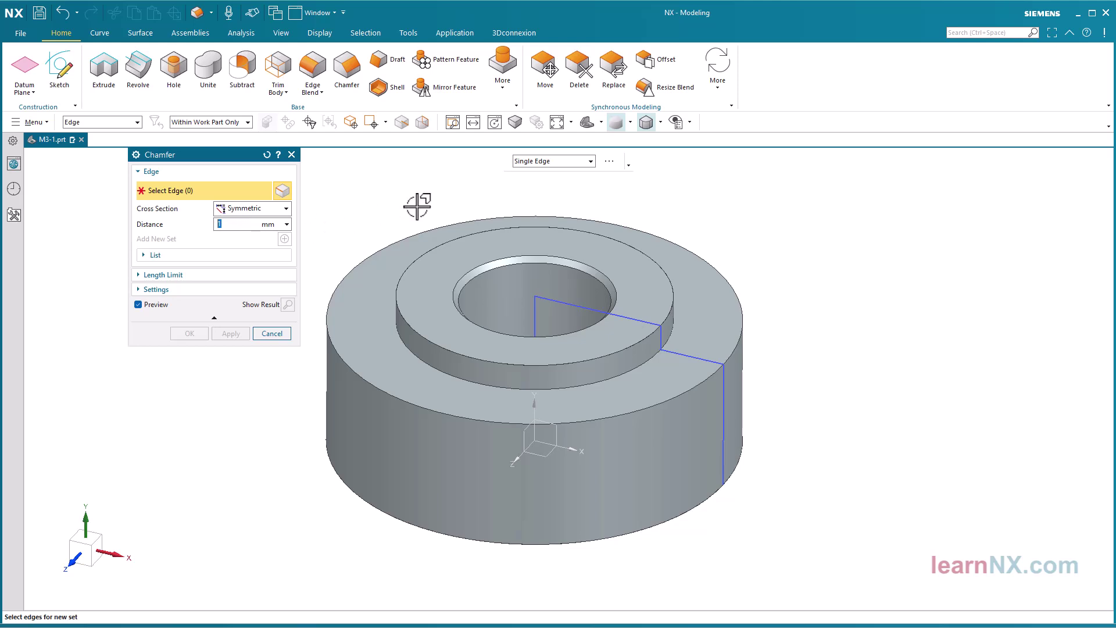
click(530, 166)
click(528, 176)
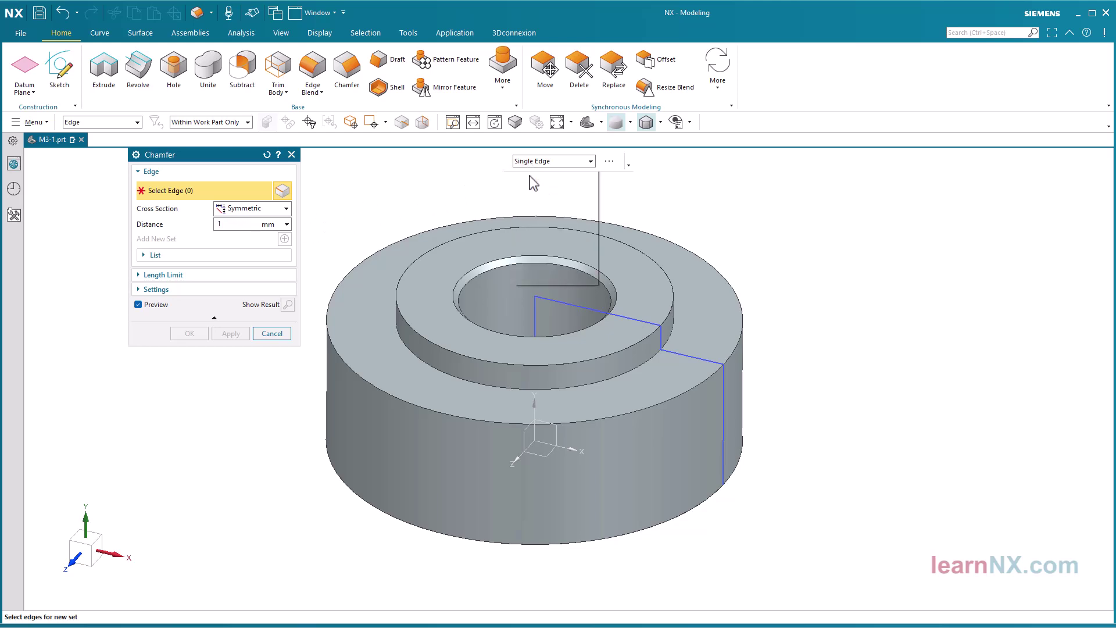
Chamfer the top and bottom outer edges at 1 mm and, in a second set, the step edge at 0.4 mm.
click(378, 246)
click(325, 459)
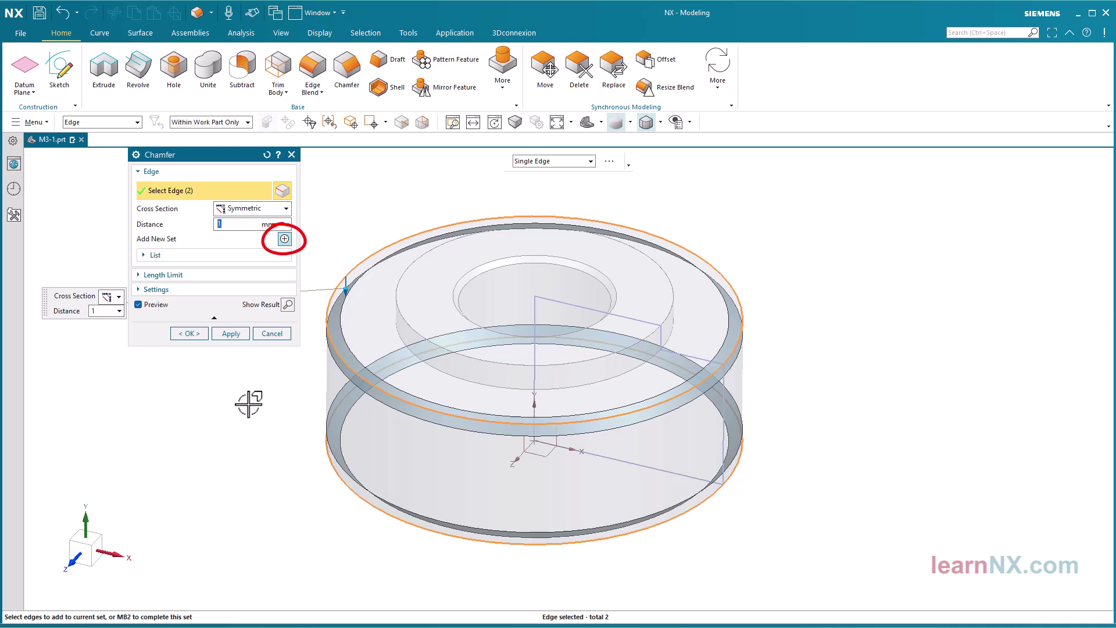
click(285, 239)
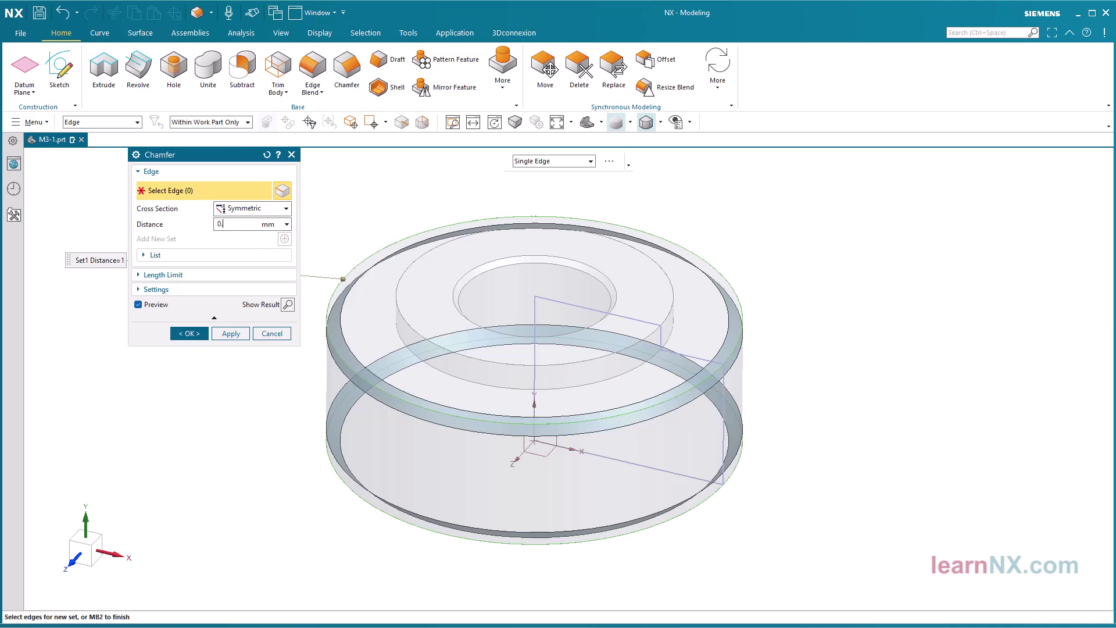
text(4)
click(390, 272)
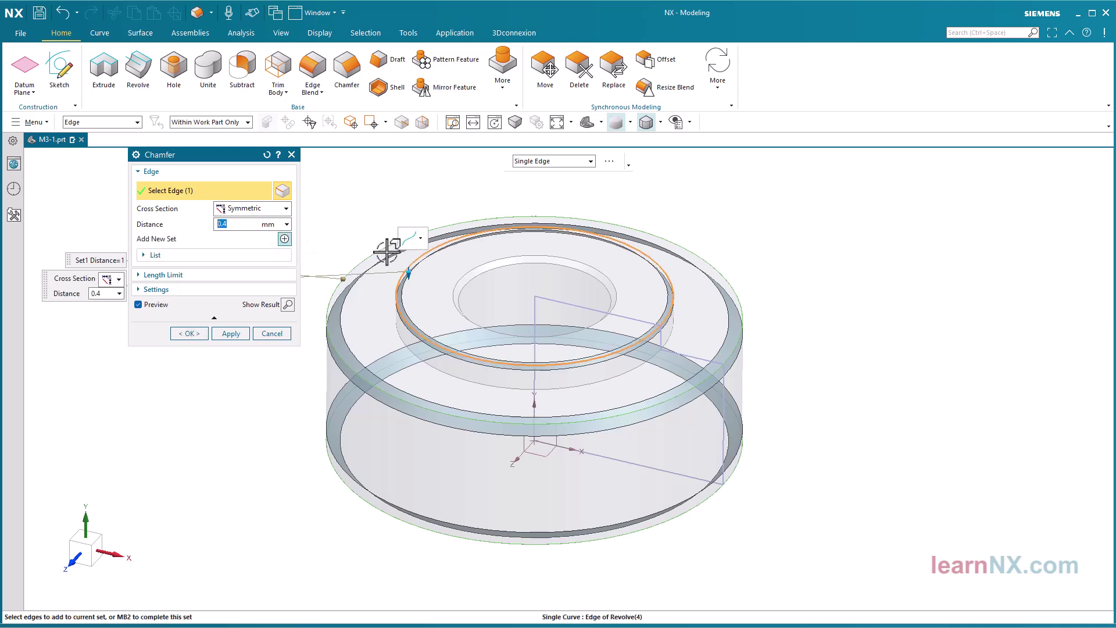
click(233, 256)
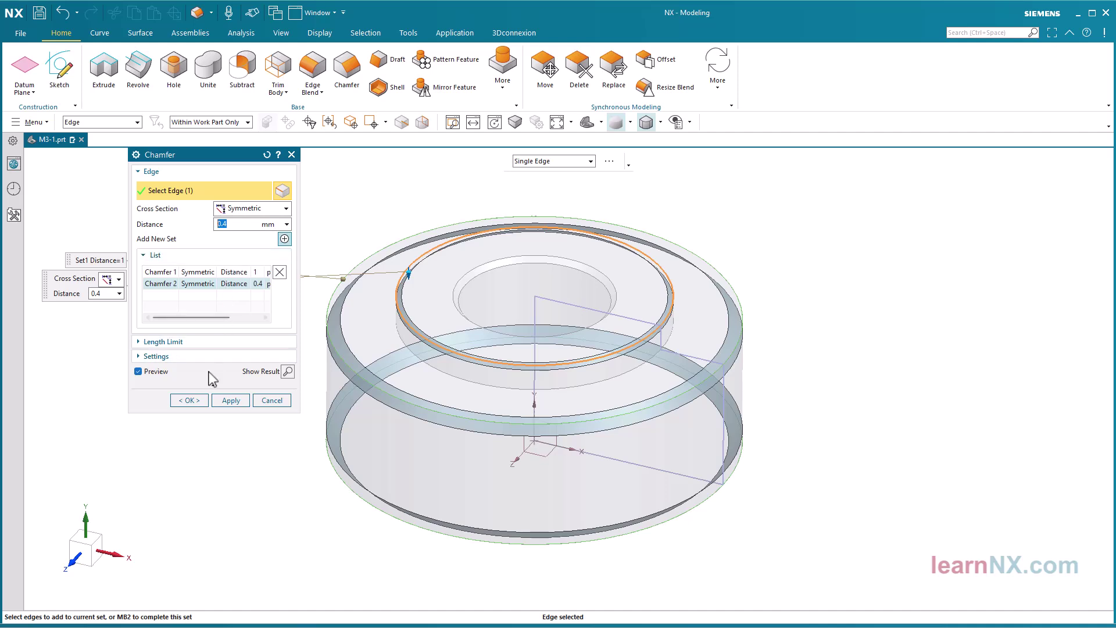
click(189, 401)
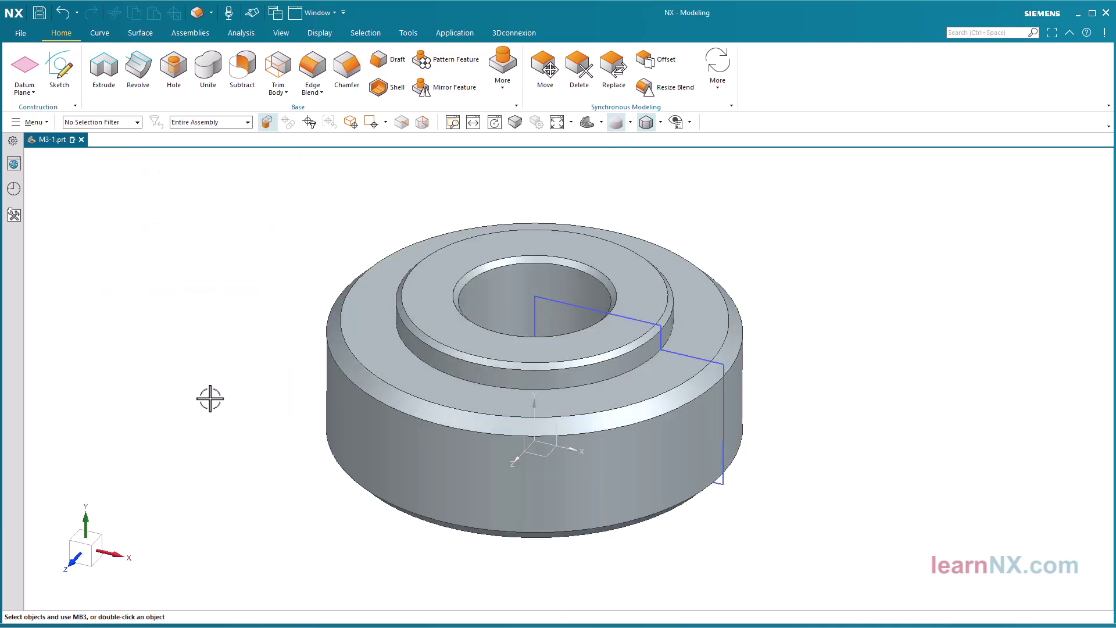
Change Chamfer 1 on the outer edges to 2 mm, reselecting the top outer edge.
double_click(358, 362)
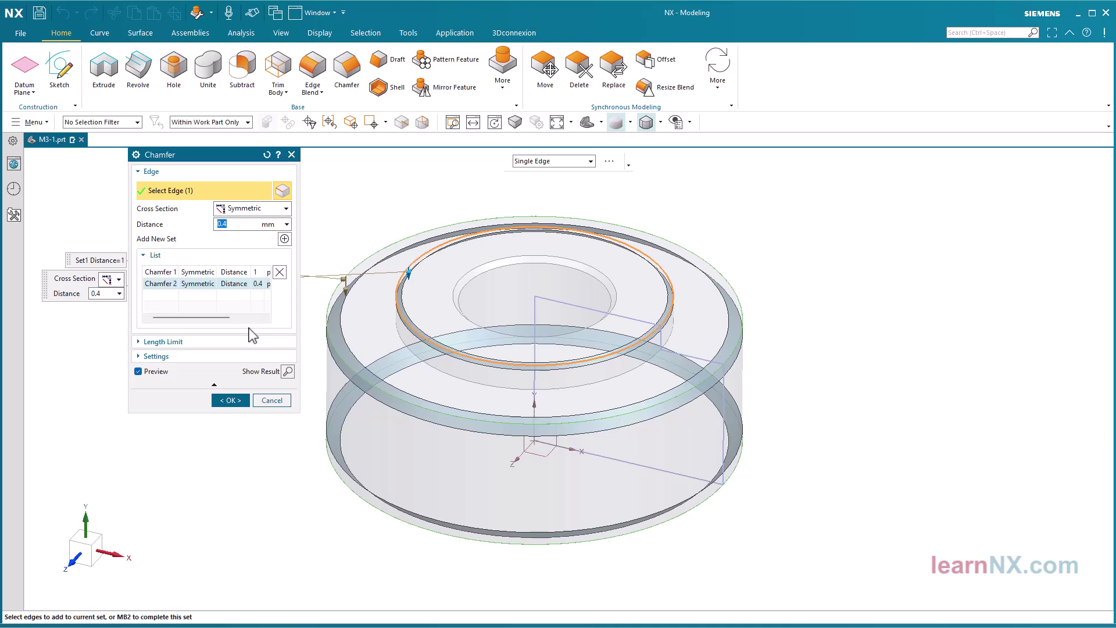
click(227, 271)
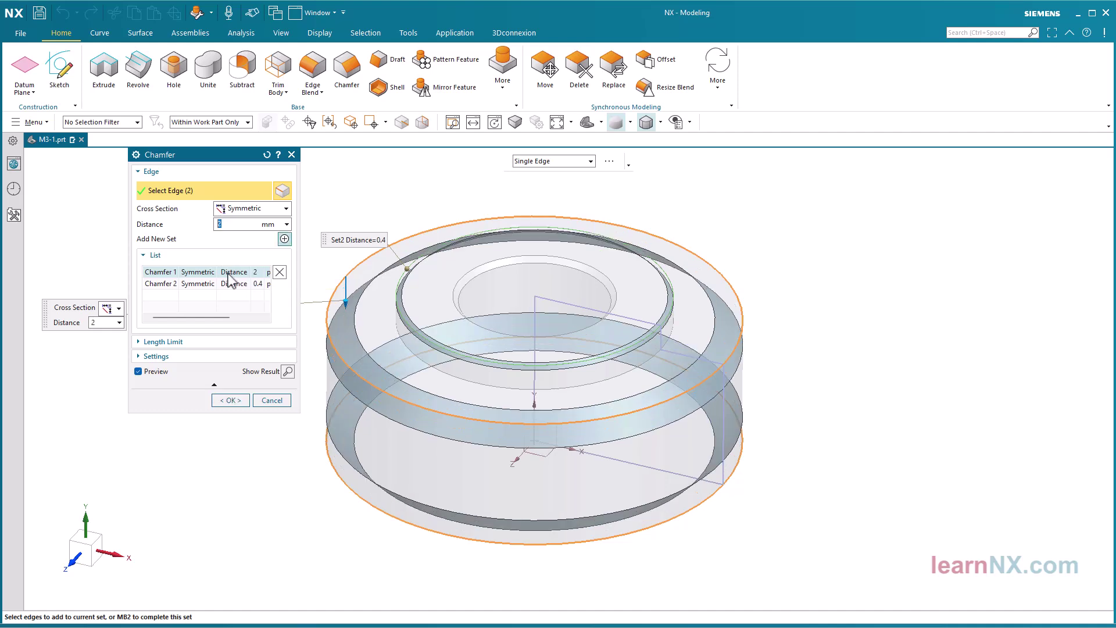
shift+click(327, 345)
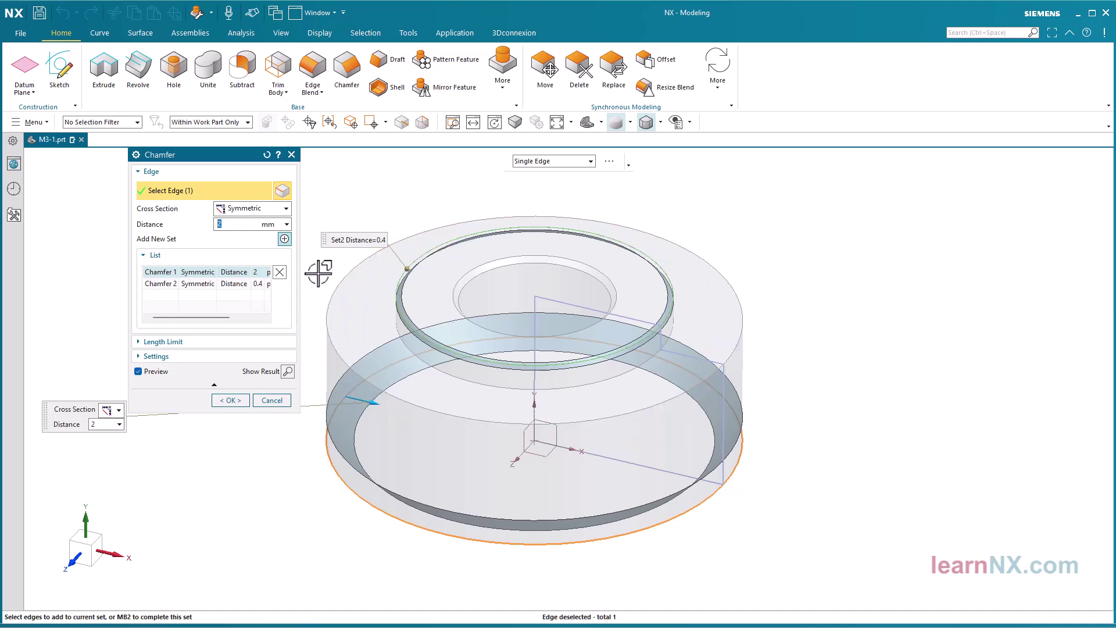
click(324, 284)
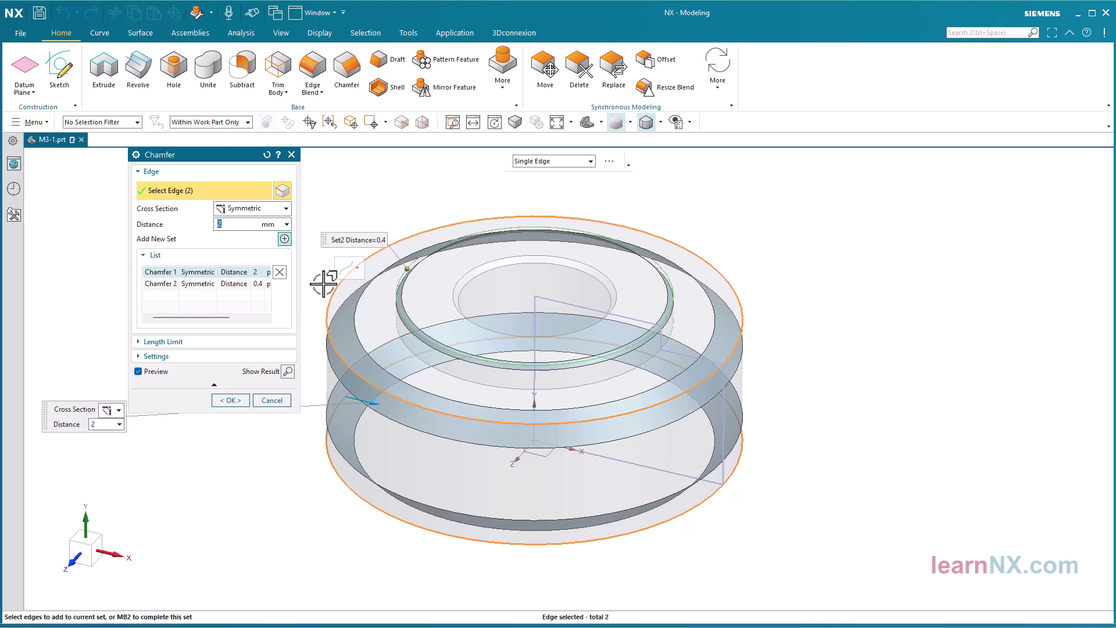
click(231, 400)
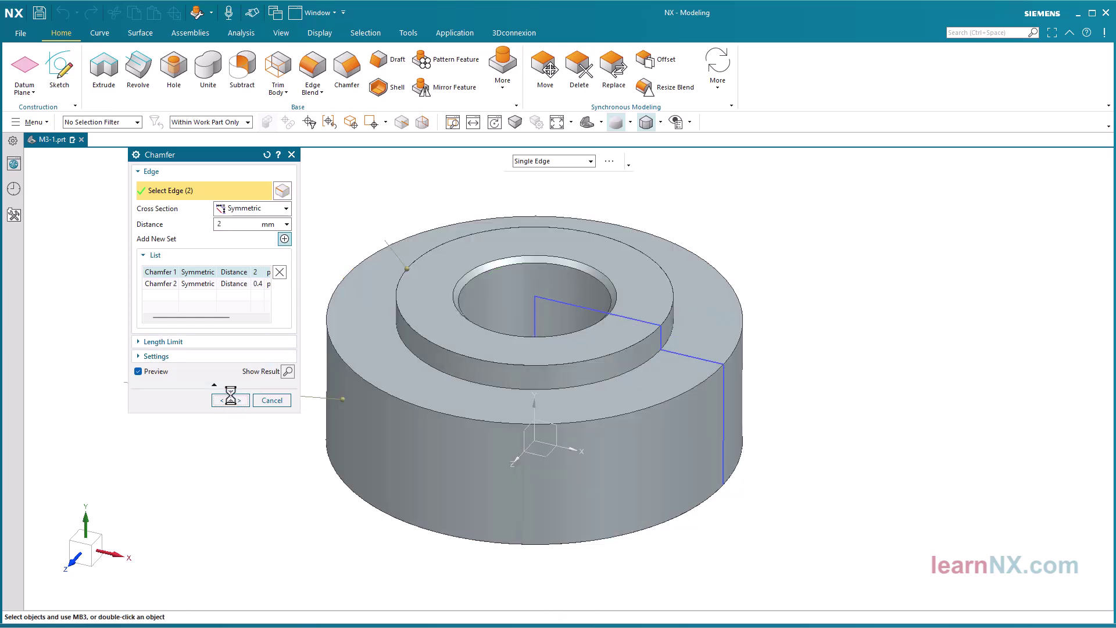